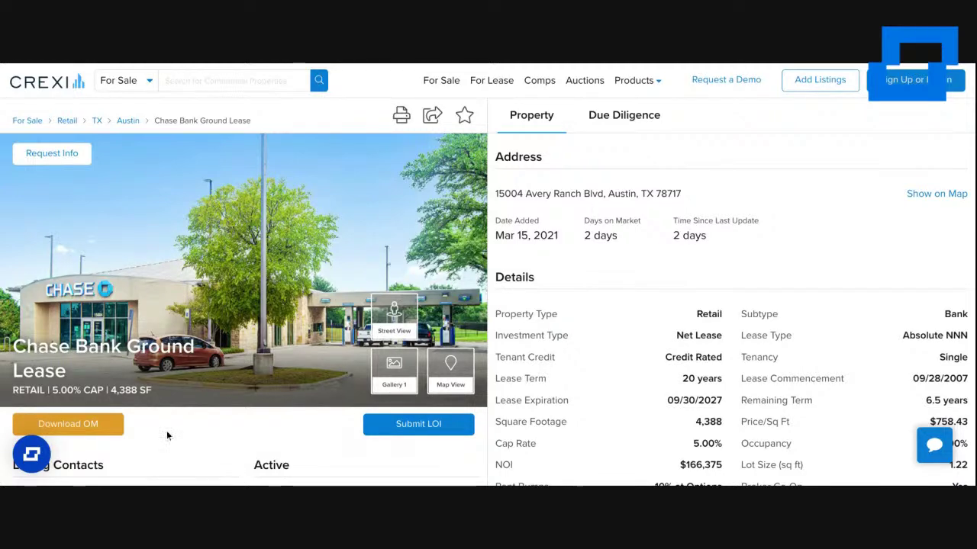
# Open the acquisition calculator for the Chase Bank Ground Lease listing and set the purchase cap rate to 5.25%.
pyautogui.scroll(-3, 166, 432)
pyautogui.scroll(3, 166, 432)
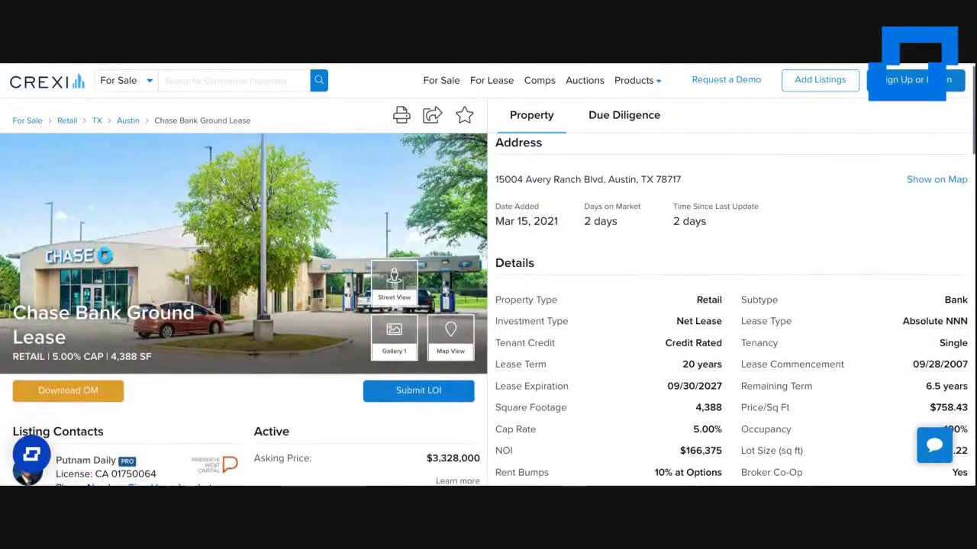
pyautogui.click(30, 455)
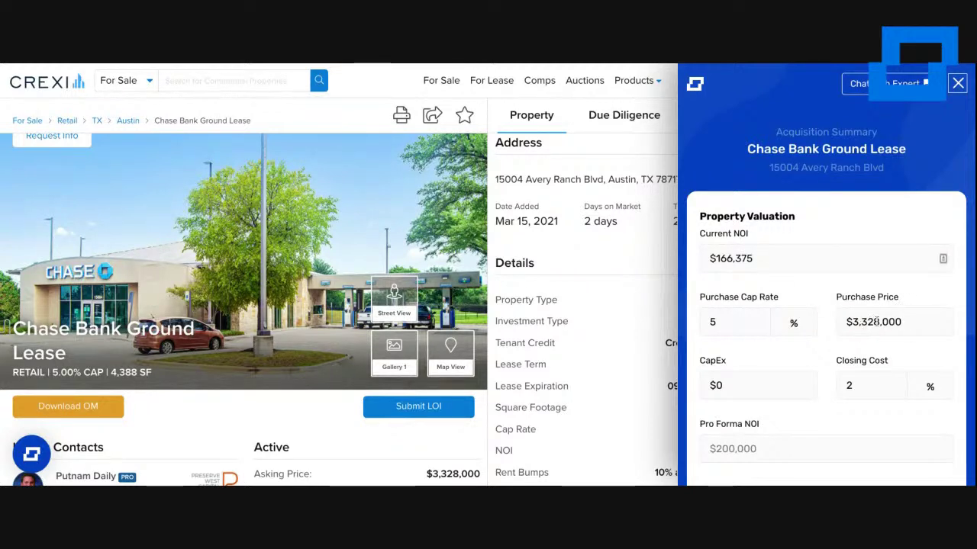
pyautogui.doubleClick(725, 323)
pyautogui.write('5.25')
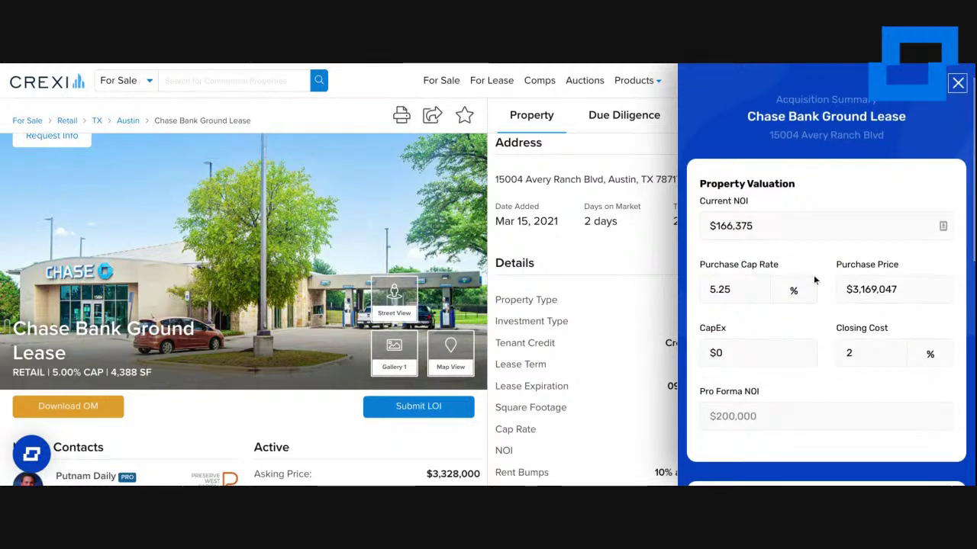
pyautogui.scroll(-2, 790, 262)
pyautogui.scroll(-3, 790, 262)
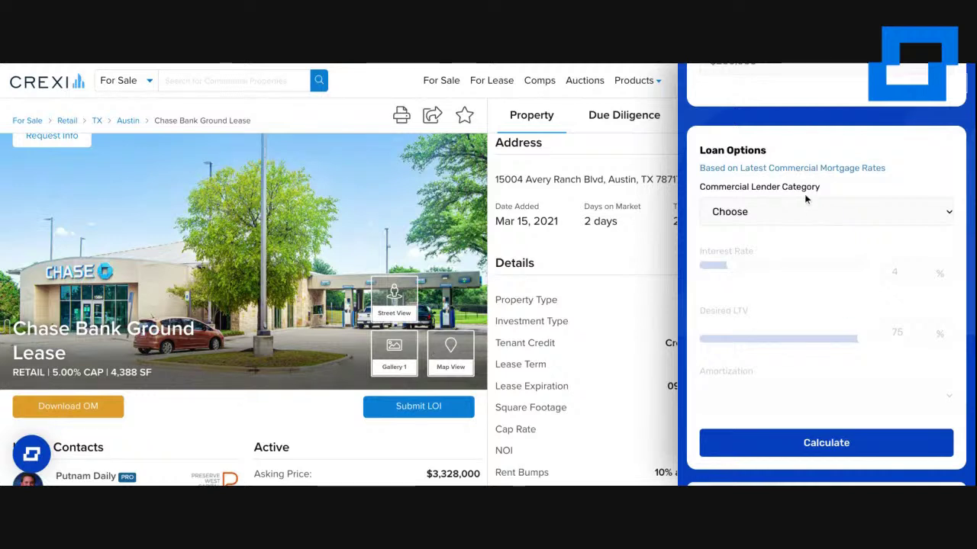
# Close the calculator and review the Chase Bank listing's property details and lease terms.
pyautogui.click(562, 317)
pyautogui.scroll(-5, 557, 319)
pyautogui.scroll(2, 557, 319)
pyautogui.scroll(3, 675, 315)
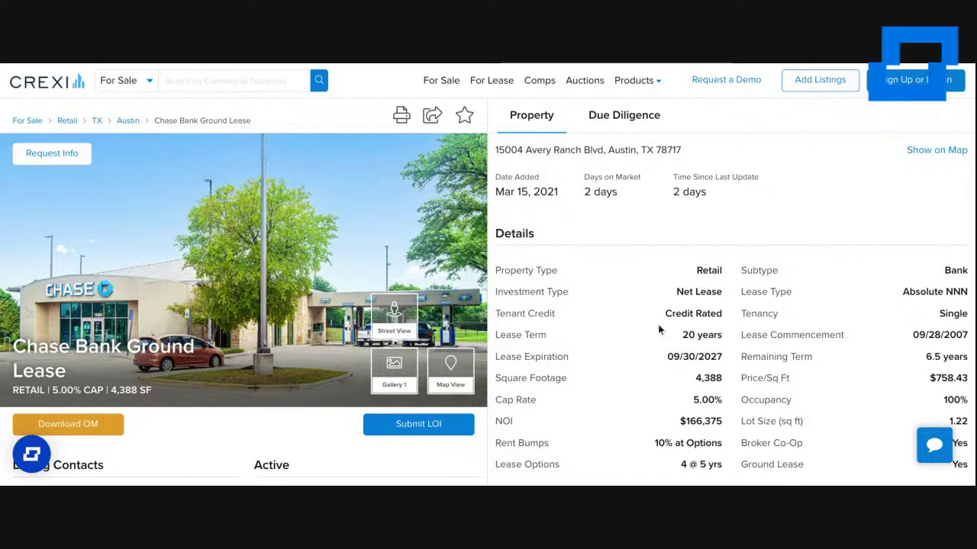
pyautogui.scroll(-1, 659, 329)
pyautogui.scroll(2, 658, 325)
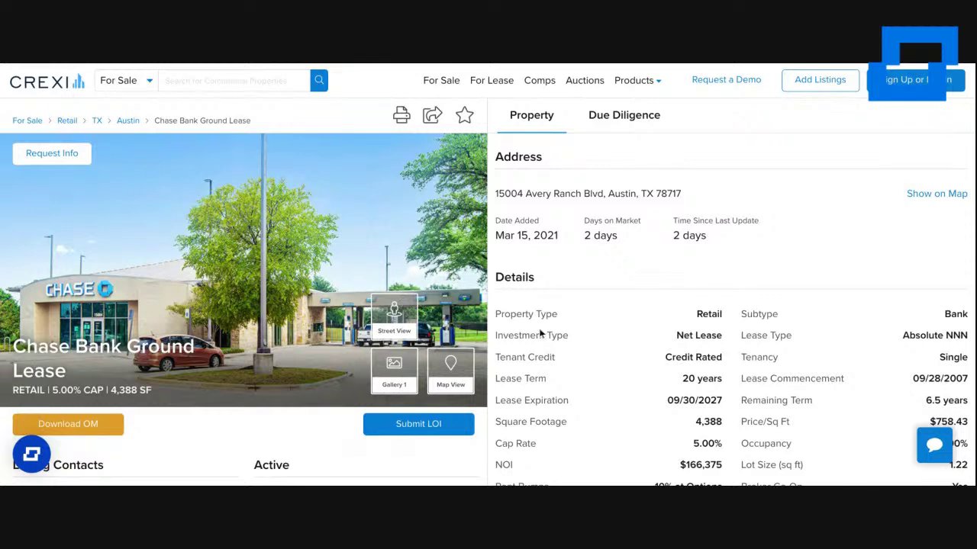
# Reopen the acquisition calculator for the Chase Bank listing and enter a purchase cap rate of 5.25%.
pyautogui.click(35, 458)
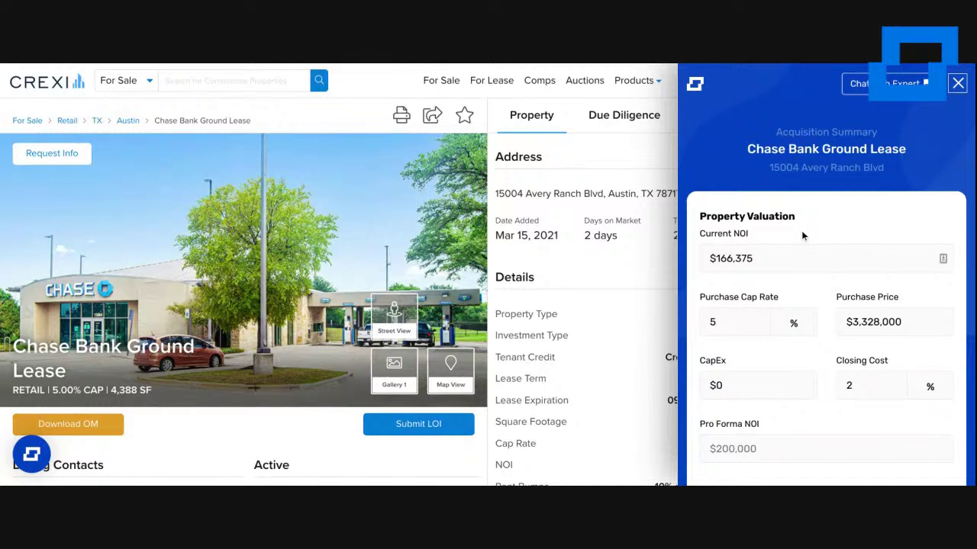
pyautogui.scroll(-3, 801, 230)
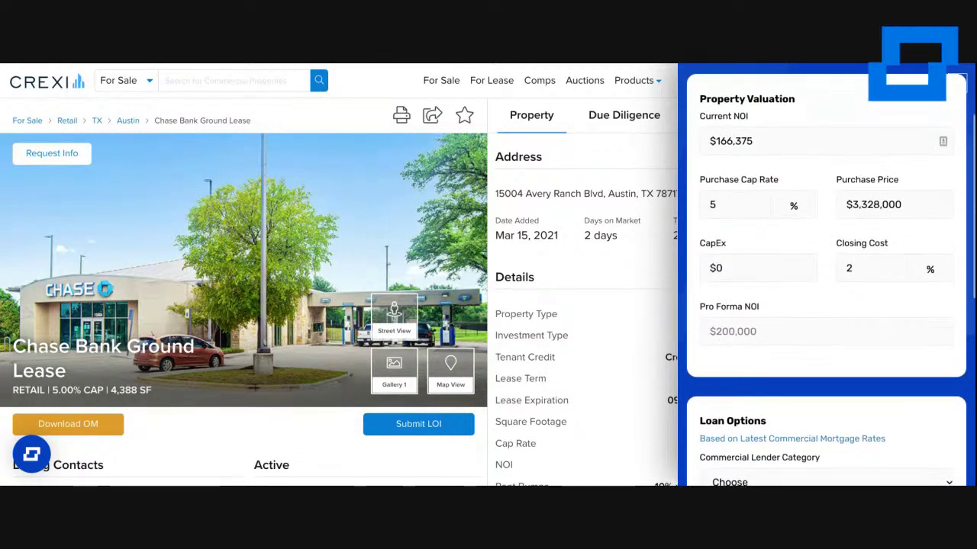
pyautogui.scroll(3, 785, 283)
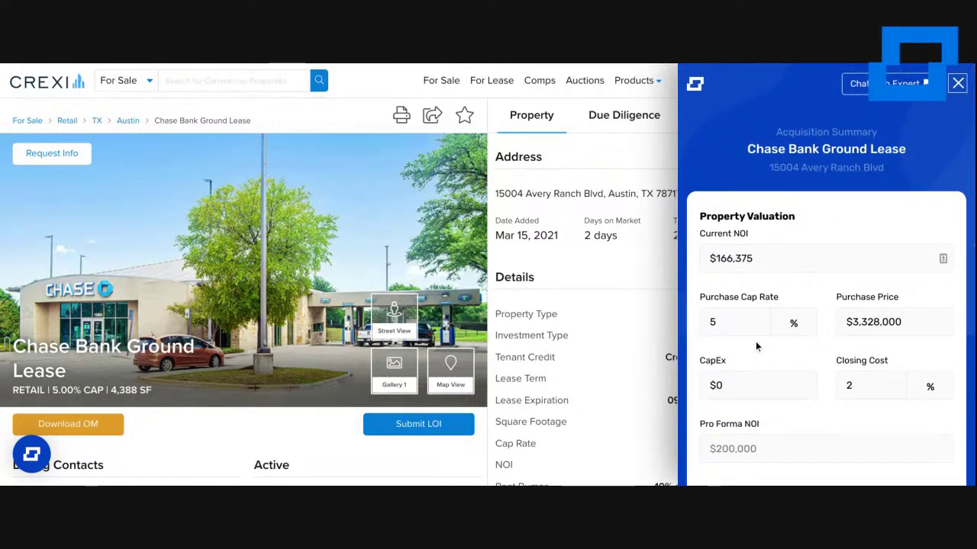
pyautogui.doubleClick(731, 321)
pyautogui.write('5.25')
# Choose Regional Banks/Credit Unions as the commercial lender category and set the interest rate to 3.97%.
pyautogui.scroll(-1, 809, 285)
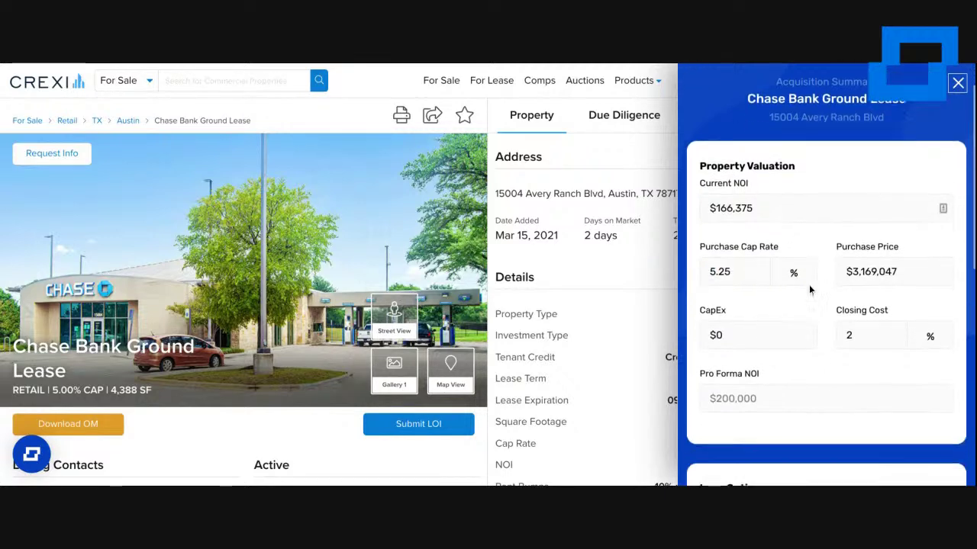
pyautogui.scroll(-1, 809, 285)
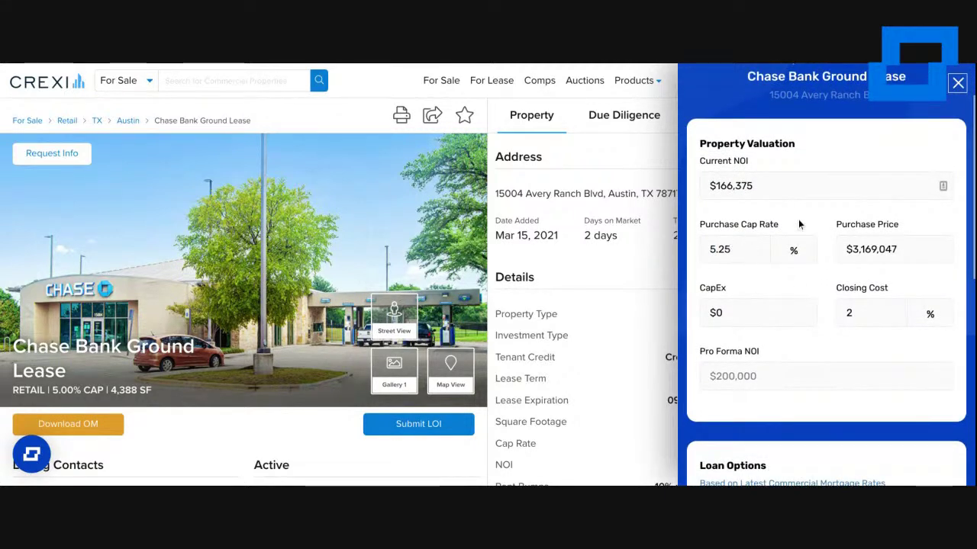
pyautogui.scroll(-4, 801, 222)
pyautogui.scroll(-1, 802, 225)
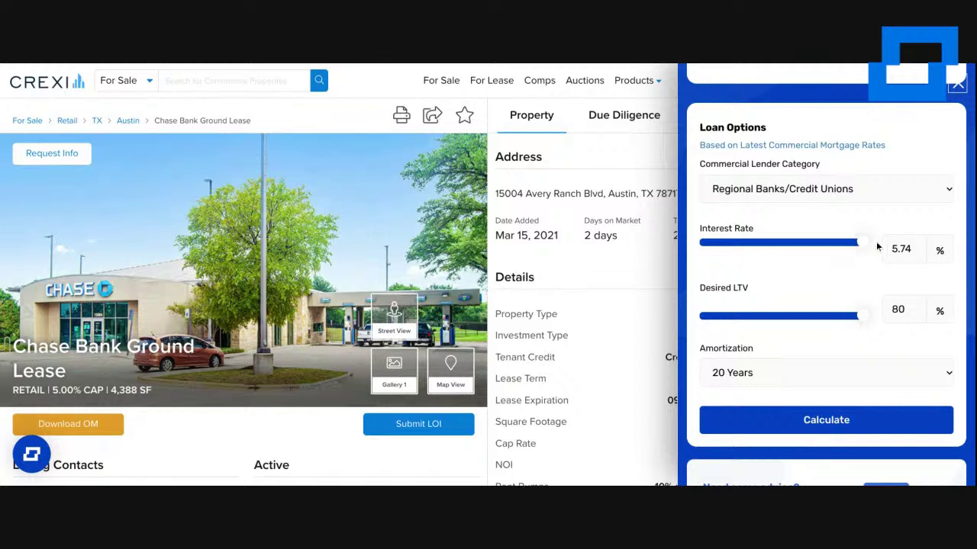
pyautogui.moveTo(807, 252); pyautogui.dragTo(720, 246)
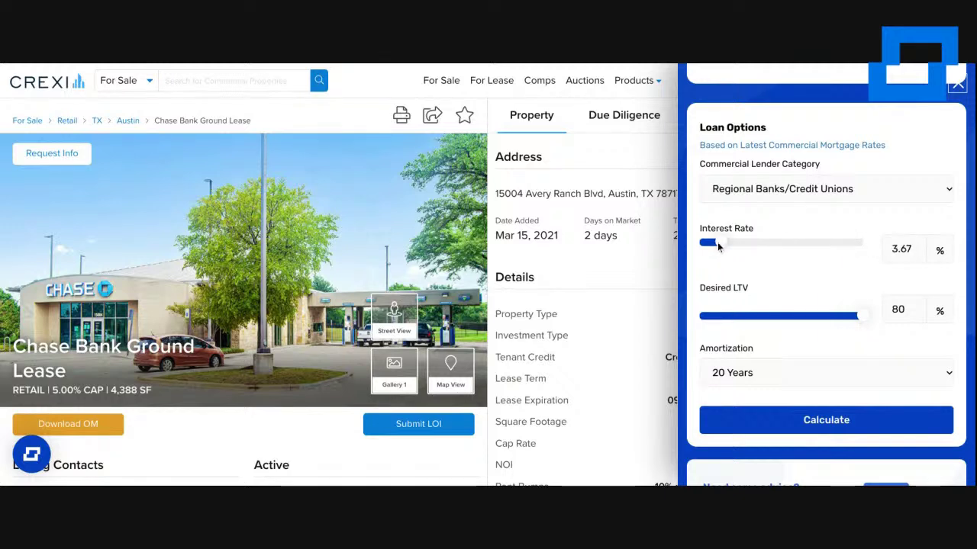
pyautogui.moveTo(697, 243); pyautogui.dragTo(839, 242)
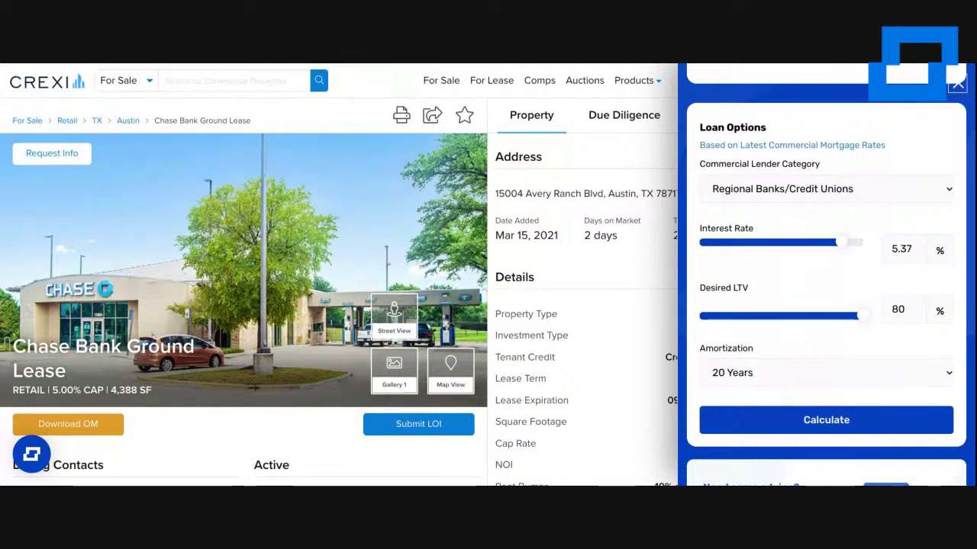
pyautogui.moveTo(840, 243); pyautogui.dragTo(746, 251)
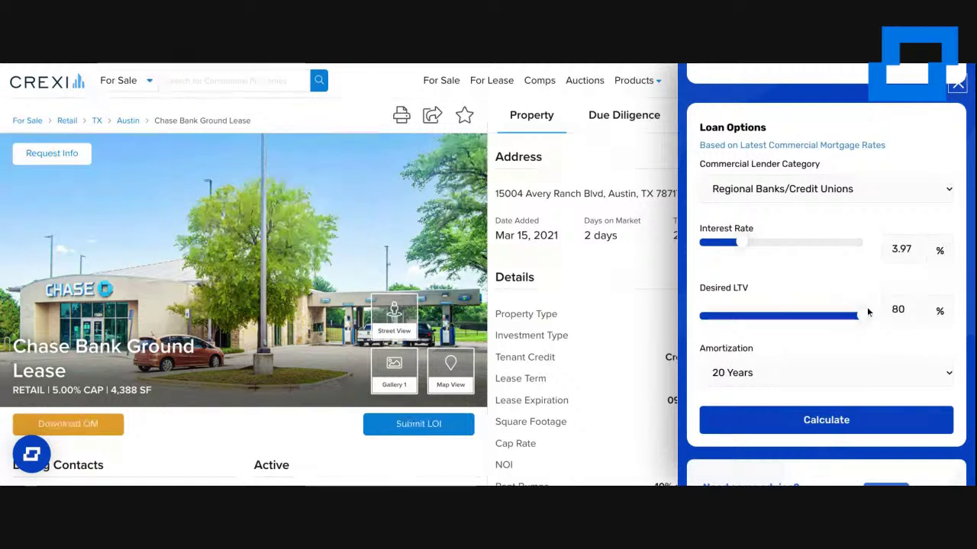
# Calculate the loan estimates with a desired LTV of 65% and an amortization of 25 years.
pyautogui.scroll(-3, 781, 274)
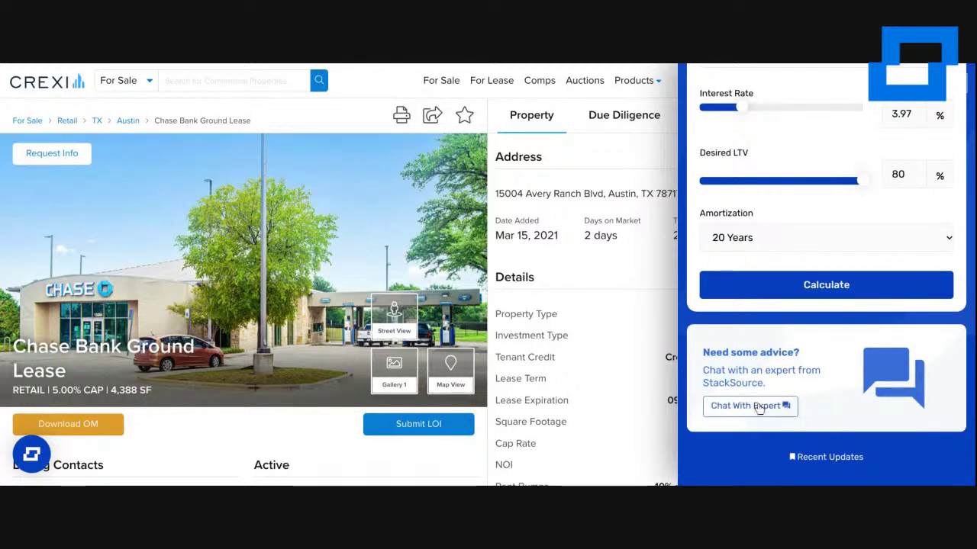
pyautogui.scroll(3, 788, 391)
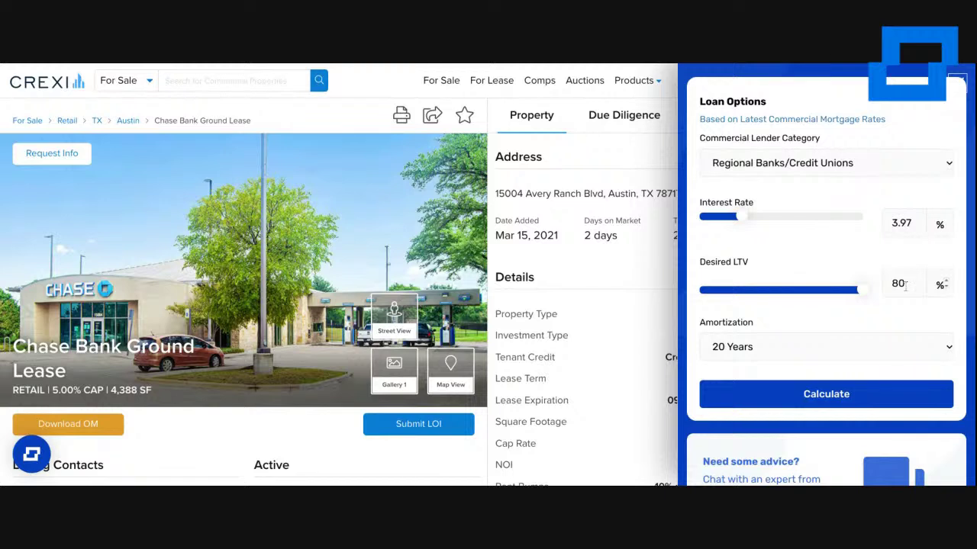
pyautogui.moveTo(870, 293); pyautogui.dragTo(832, 293)
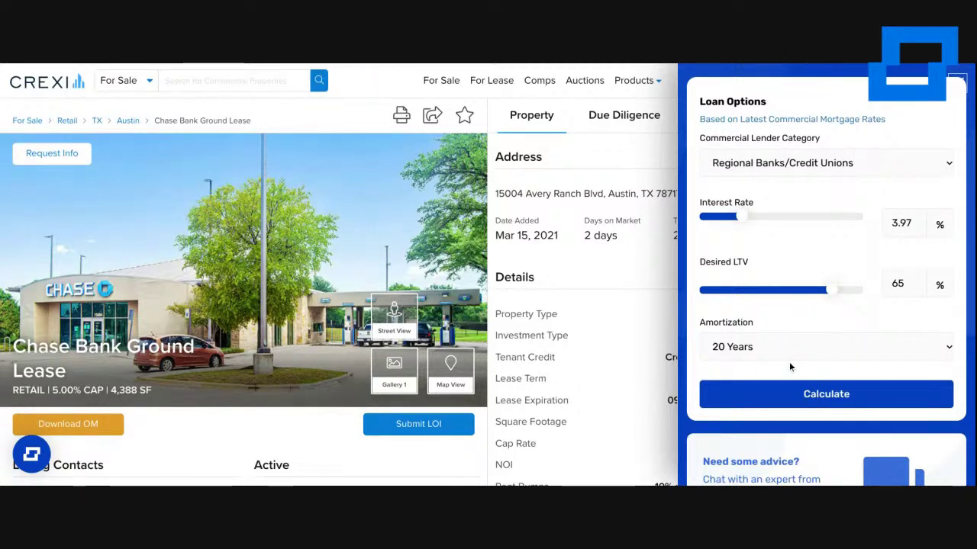
pyautogui.click(750, 361)
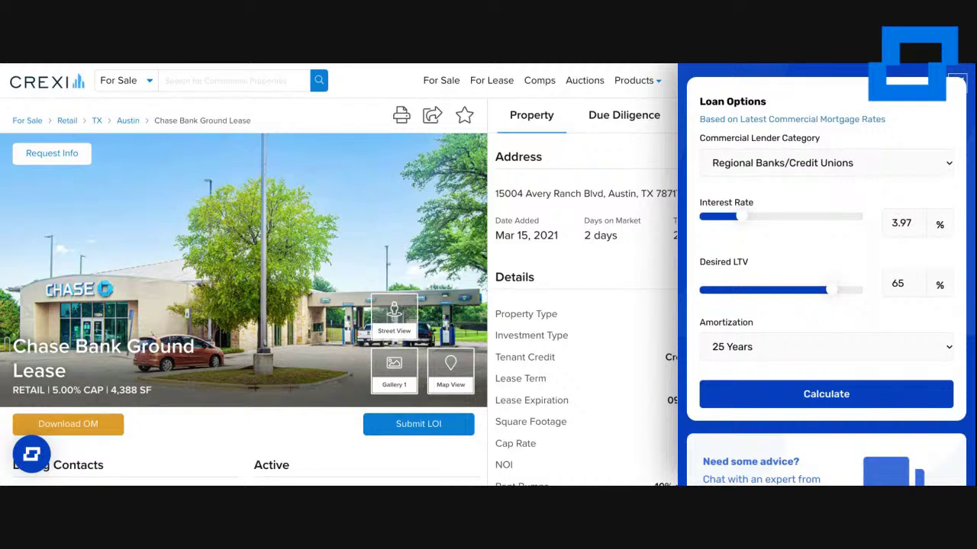
pyautogui.click(812, 397)
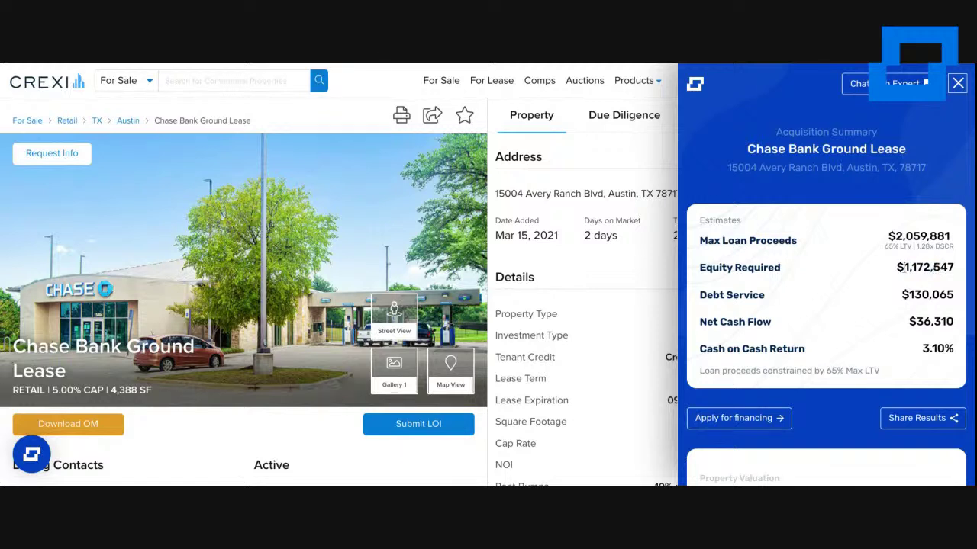
# Examine the debt service and cash on cash return in the acquisition summary's estimates.
pyautogui.moveTo(902, 294); pyautogui.dragTo(949, 294)
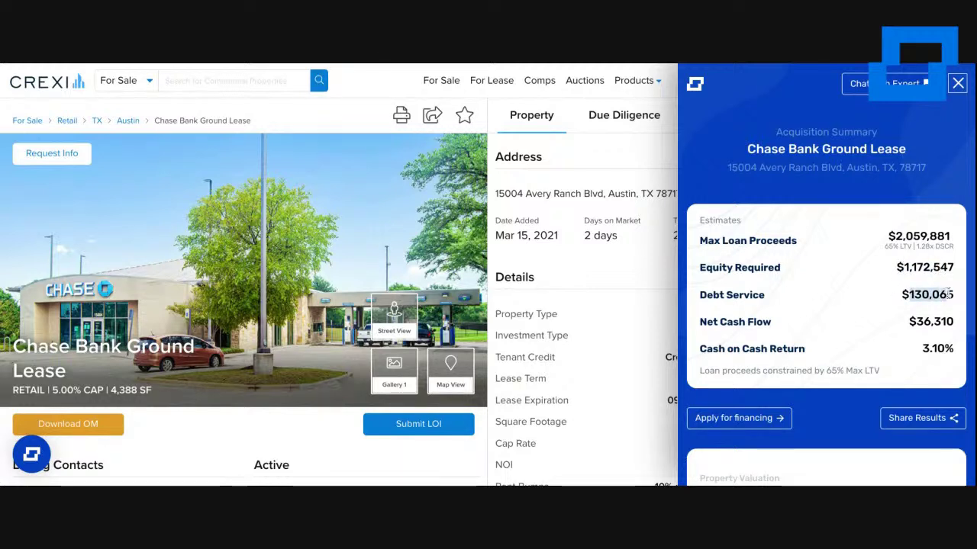
pyautogui.click(904, 295)
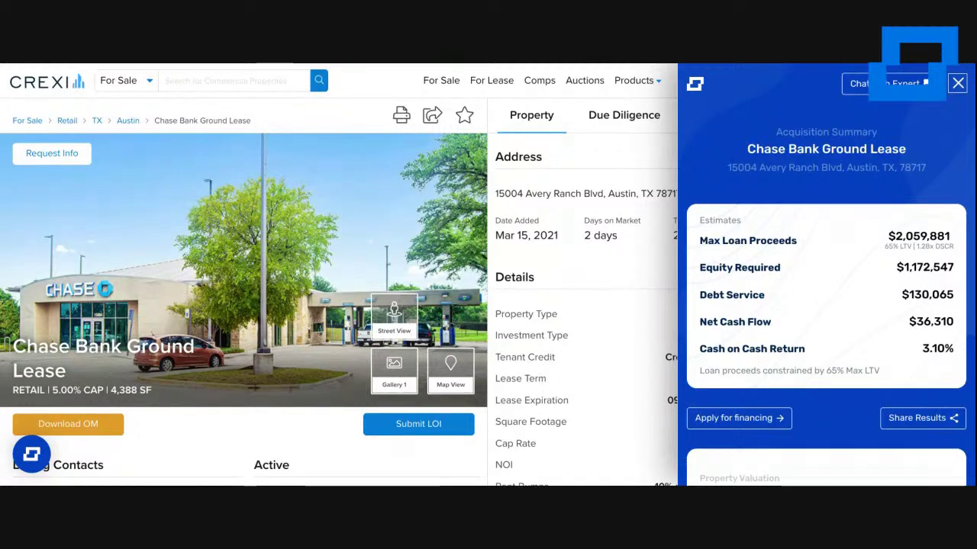
pyautogui.moveTo(924, 349); pyautogui.dragTo(948, 348)
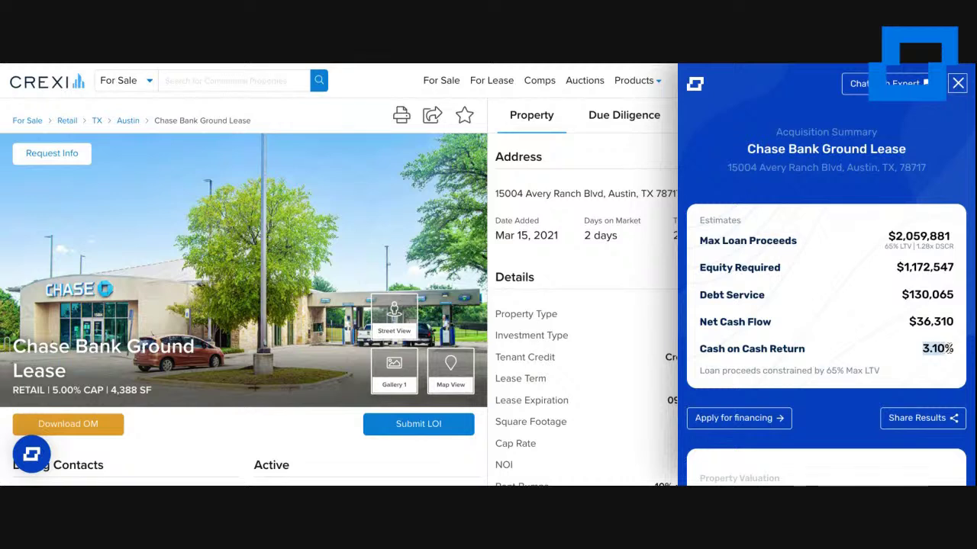
pyautogui.click(918, 350)
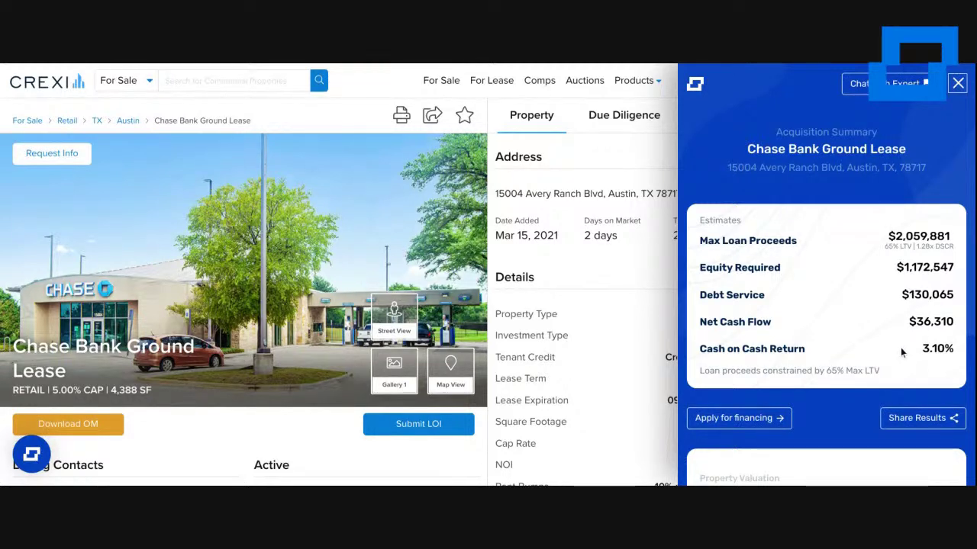
pyautogui.moveTo(924, 349); pyautogui.dragTo(954, 349)
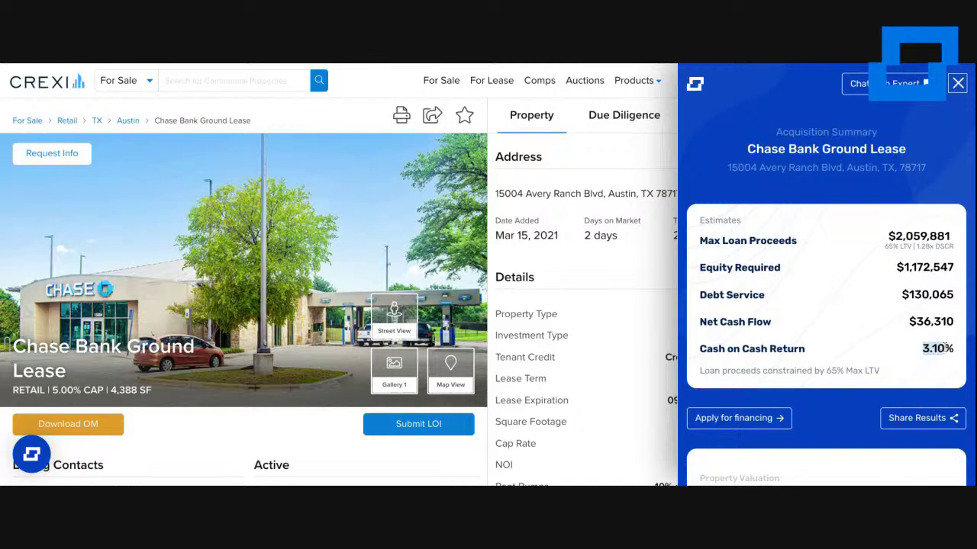
# Set the amortization in the loan assumptions to 30 years and return to the estimates.
pyautogui.scroll(-3, 771, 321)
pyautogui.scroll(-3, 770, 321)
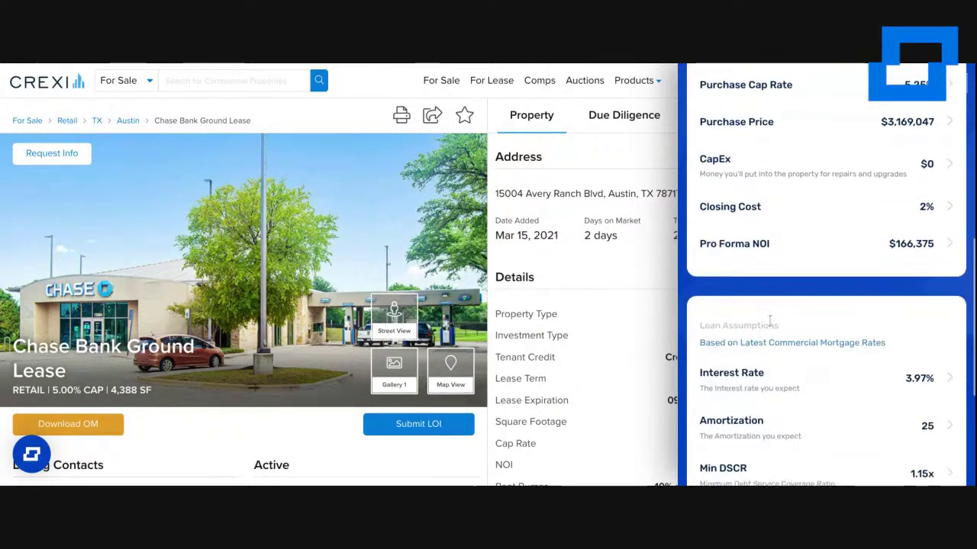
pyautogui.scroll(-2, 897, 257)
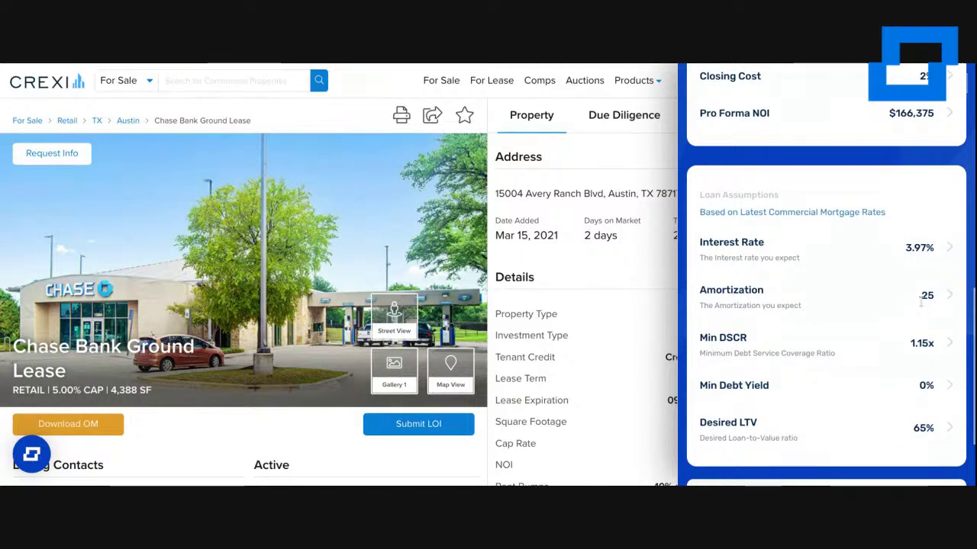
pyautogui.click(905, 299)
pyautogui.hotkey('ctrl', 'a')
pyautogui.write('30')
pyautogui.press('Return')
pyautogui.scroll(5, 883, 278)
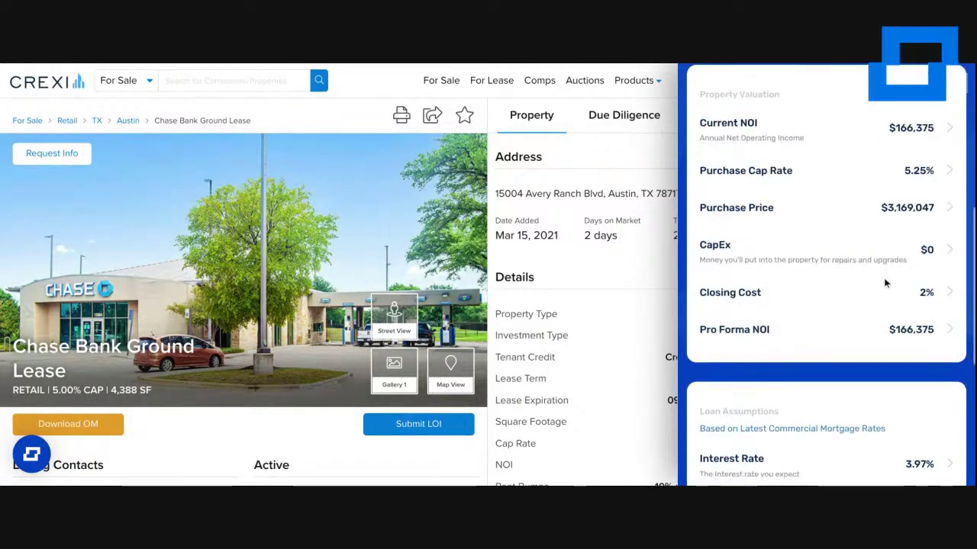
pyautogui.scroll(3, 884, 278)
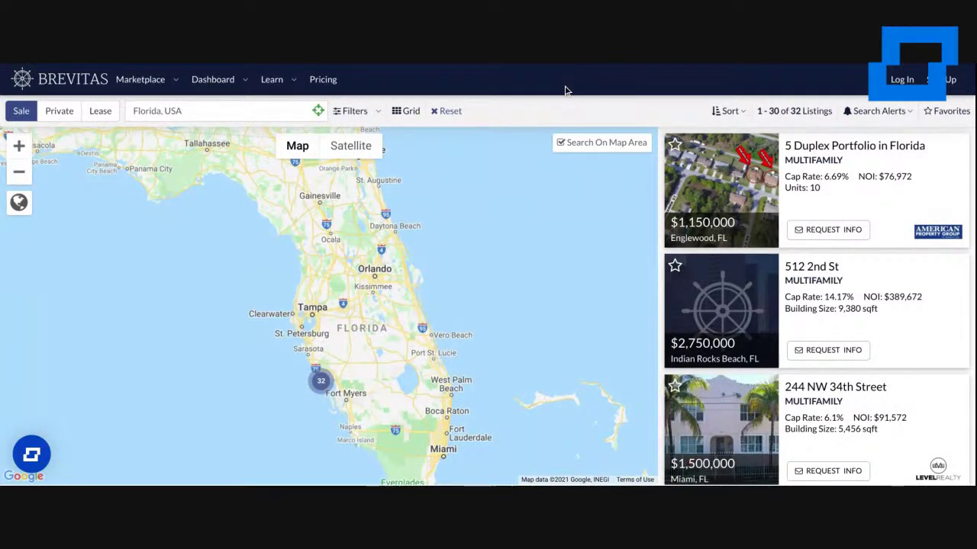
# Filter the Florida multifamily sale listings on Brevitas to a minimum price of $3,000,000.
pyautogui.click(361, 113)
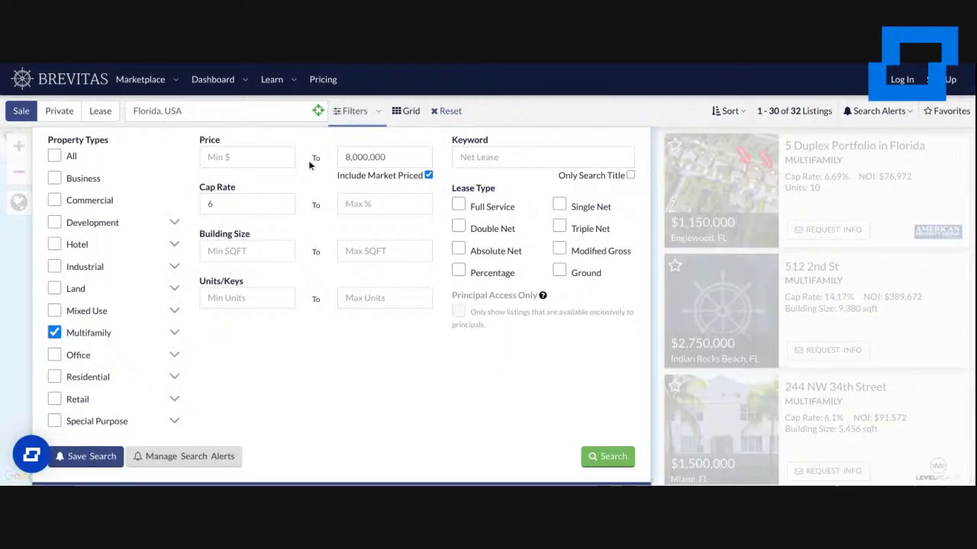
pyautogui.click(268, 157)
pyautogui.write('3,000,000')
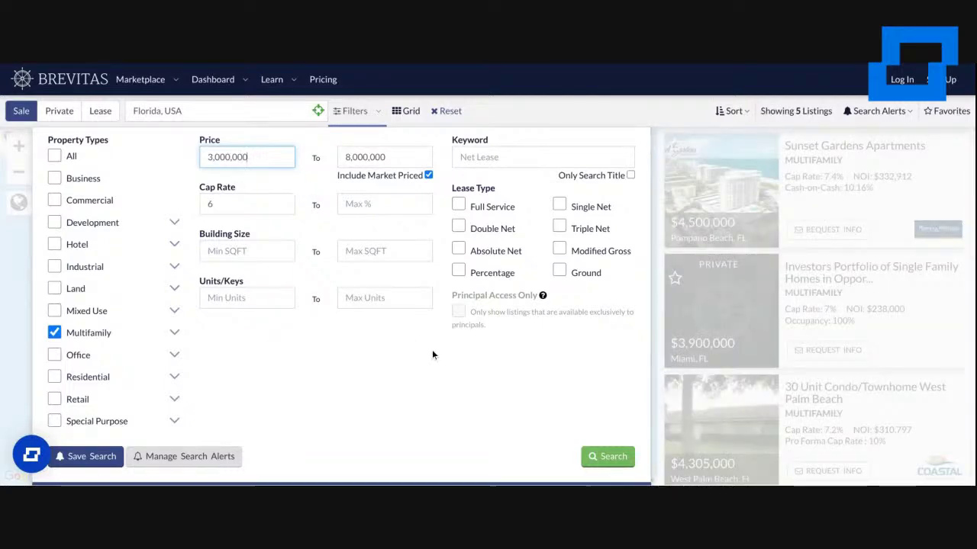
pyautogui.click(606, 457)
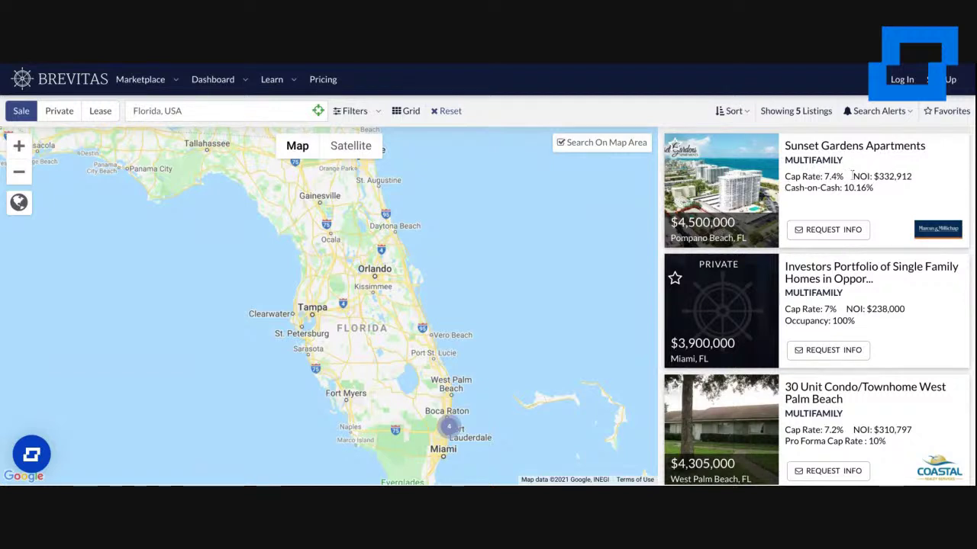
# Check the cap rate and cash-on-cash figures of Sunset Gardens Apartments and open its listing.
pyautogui.moveTo(840, 178); pyautogui.dragTo(823, 180)
pyautogui.click(807, 178)
pyautogui.moveTo(872, 188); pyautogui.dragTo(848, 190)
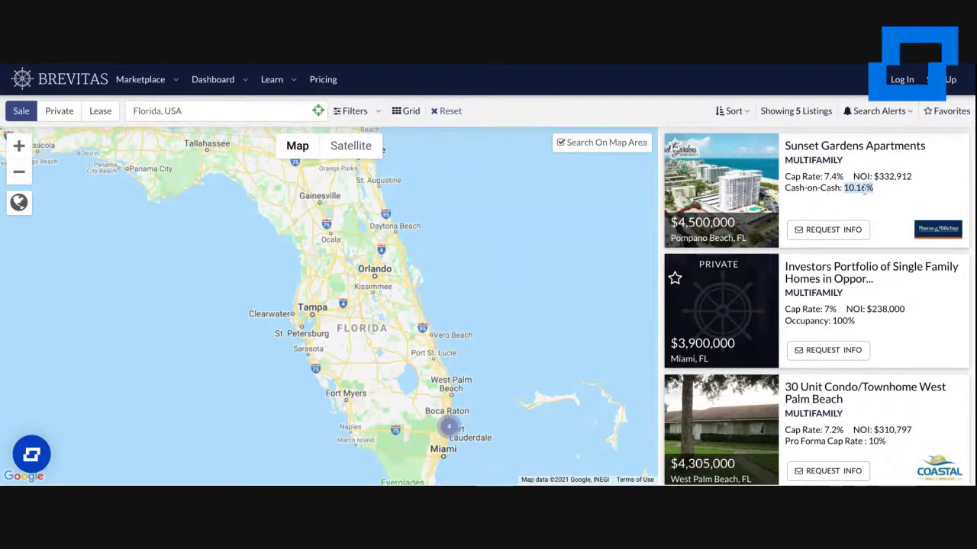
pyautogui.click(830, 187)
pyautogui.click(854, 145)
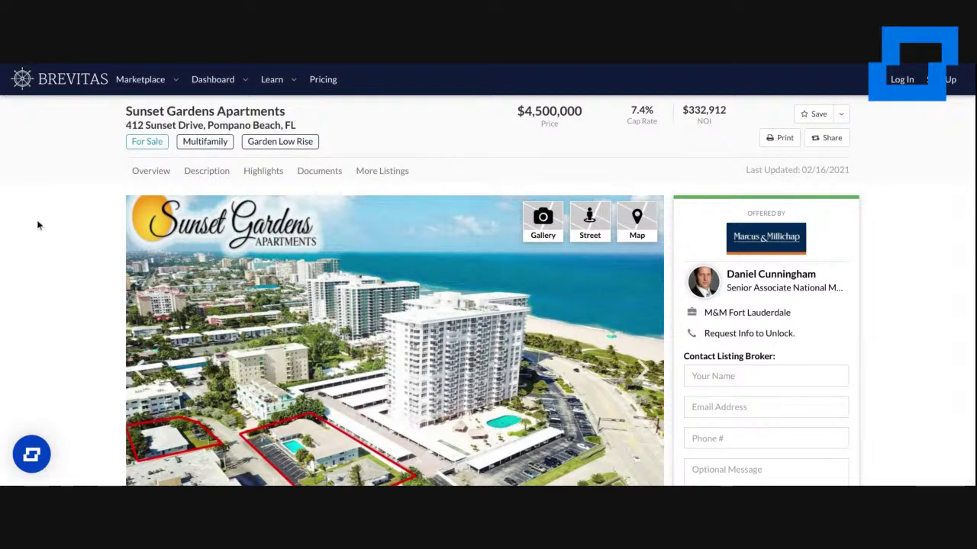
pyautogui.scroll(-2, 46, 238)
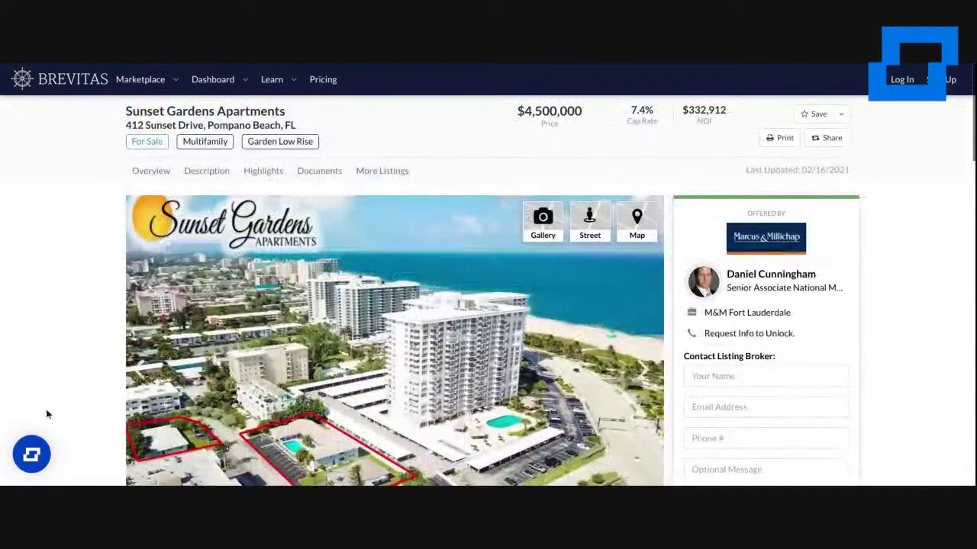
# Open the StackSource calculator on the Sunset Gardens listing and enter a current NOI of $332,000 and a pro forma NOI of $350,000.
pyautogui.click(35, 454)
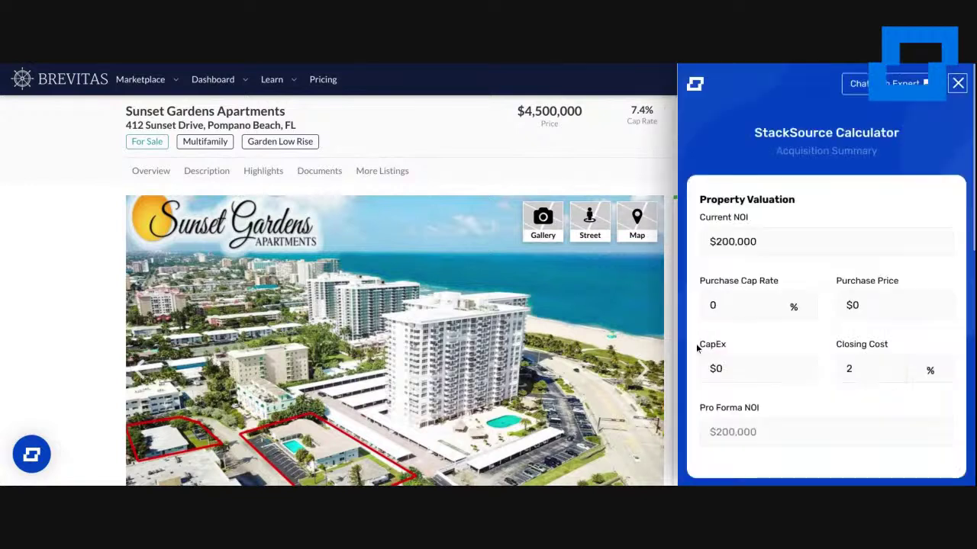
pyautogui.click(714, 241)
pyautogui.hotkey('ctrl', 'a')
pyautogui.write('332,000')
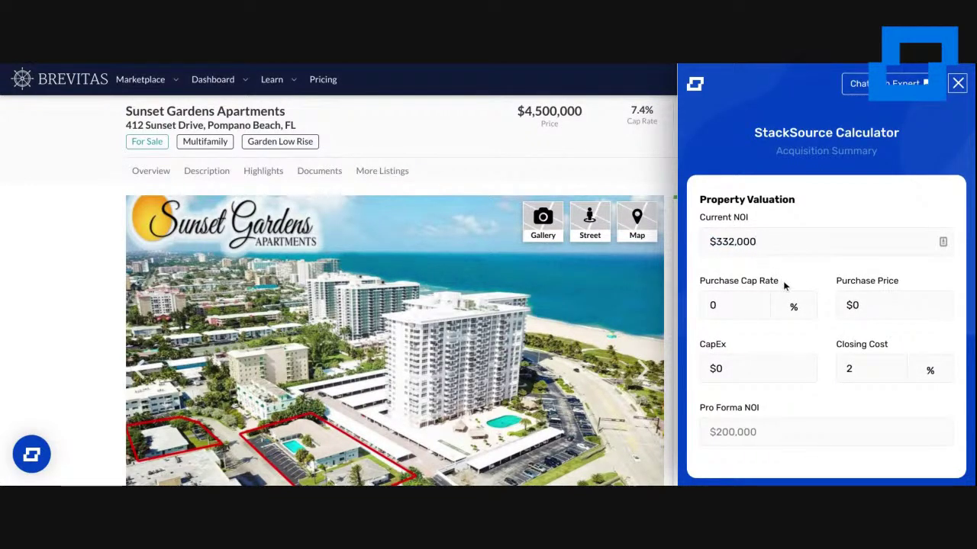
pyautogui.click(769, 432)
pyautogui.write('350,000')
pyautogui.scroll(-3, 795, 401)
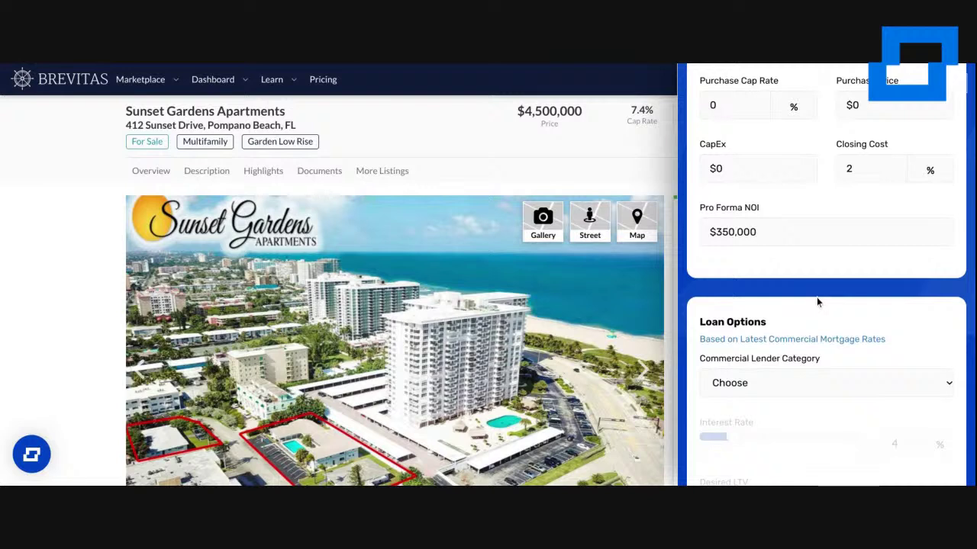
# Set the purchase cap rate in the property valuation to 7.5%.
pyautogui.scroll(-2, 816, 297)
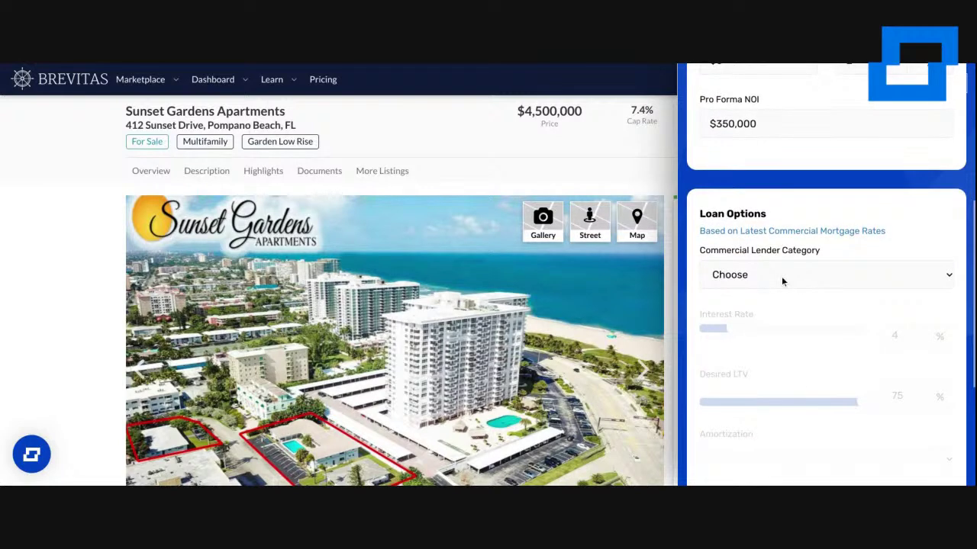
pyautogui.scroll(3, 695, 206)
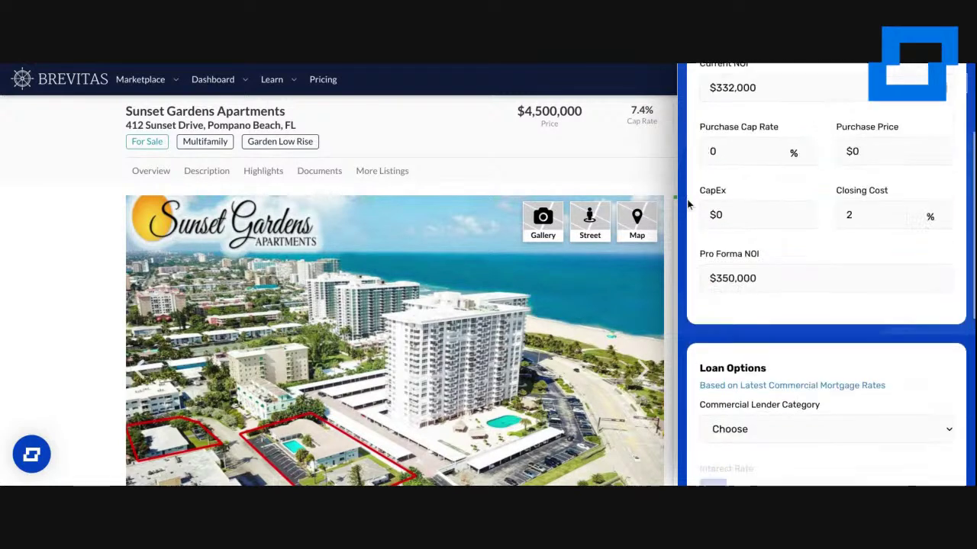
pyautogui.doubleClick(722, 224)
pyautogui.write('7.5')
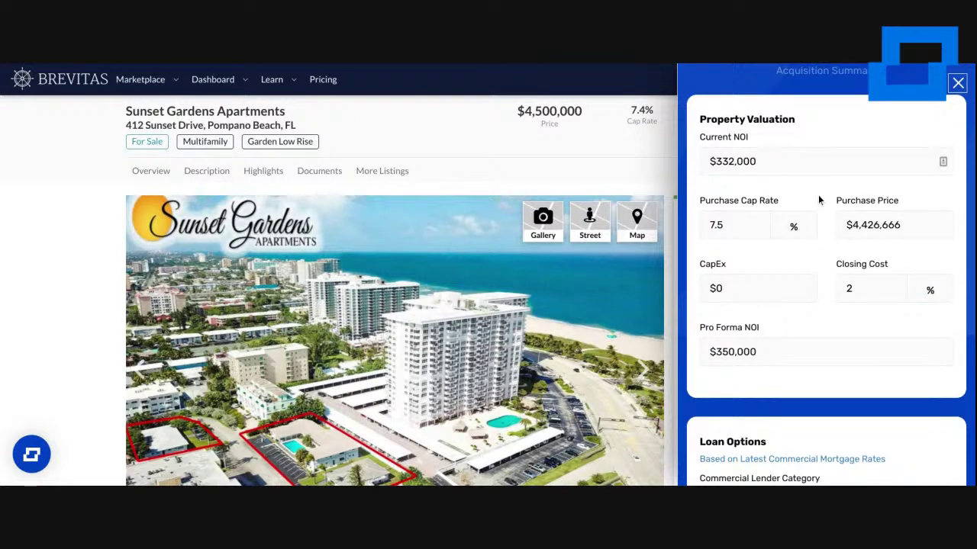
# Choose Freddie Mac Optigo - (Live Quote) as the commercial lender category with a 10 Year Fixed loan term.
pyautogui.scroll(-3, 819, 200)
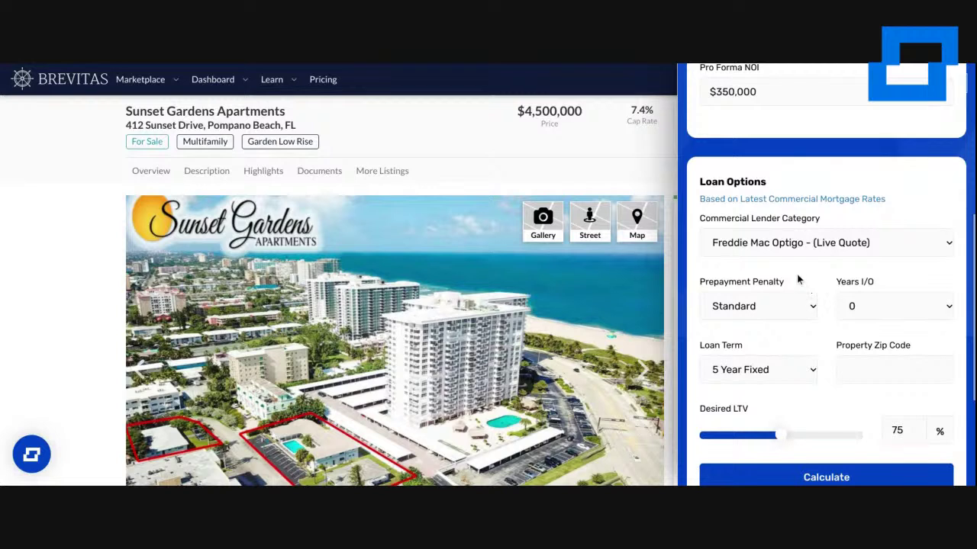
pyautogui.scroll(-1, 796, 274)
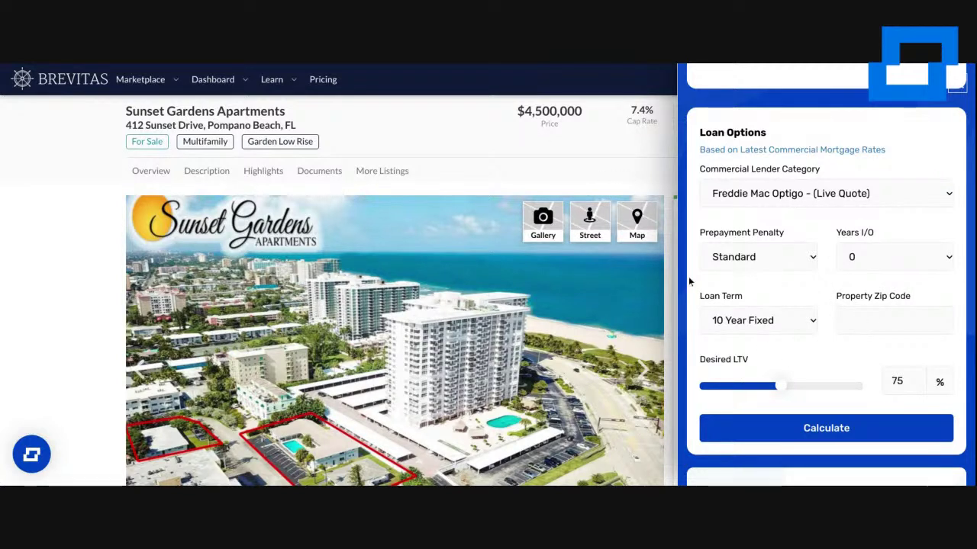
pyautogui.scroll(5, 771, 300)
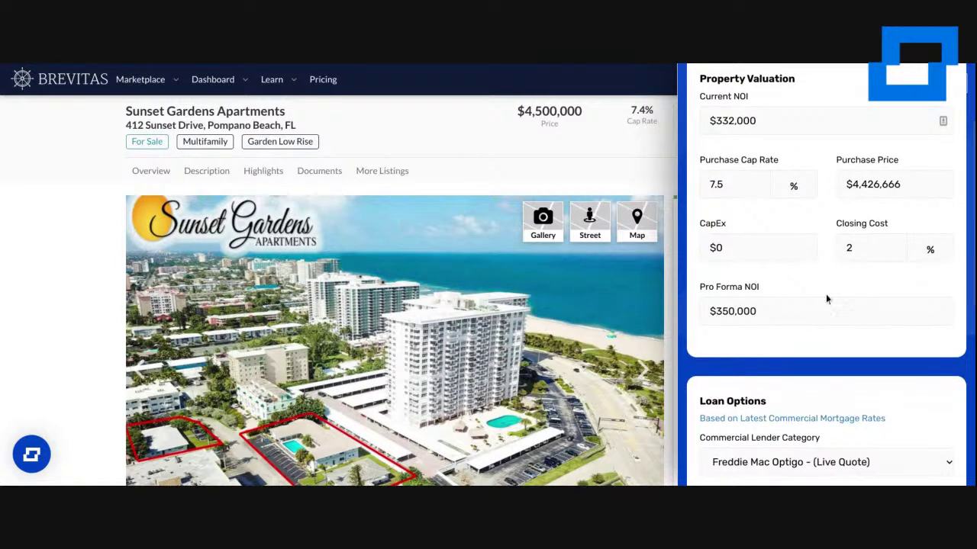
pyautogui.scroll(-3, 853, 309)
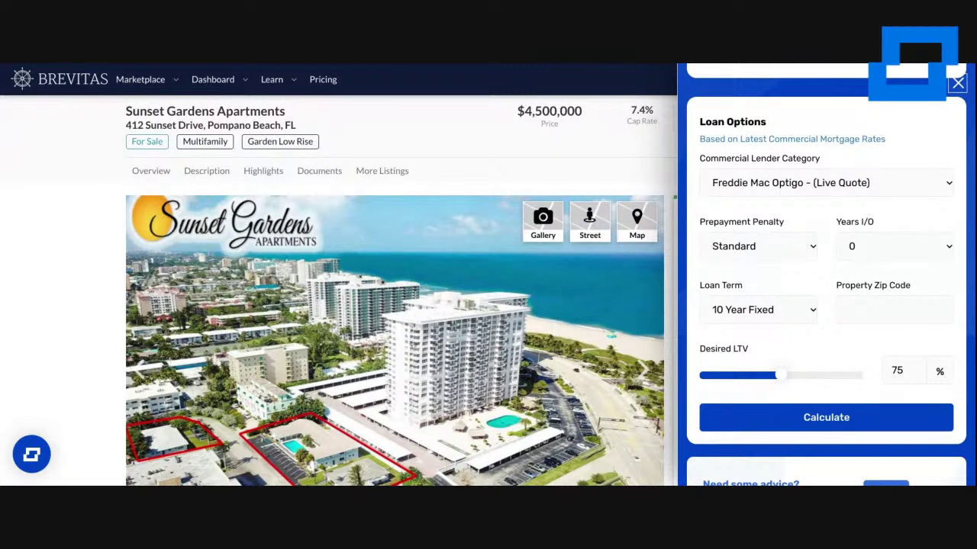
# Enter 33069 as the property zip code and calculate the loan estimates at the 75% desired LTV.
pyautogui.click(872, 303)
pyautogui.write('33069')
pyautogui.scroll(-1, 818, 329)
pyautogui.scroll(1, 818, 329)
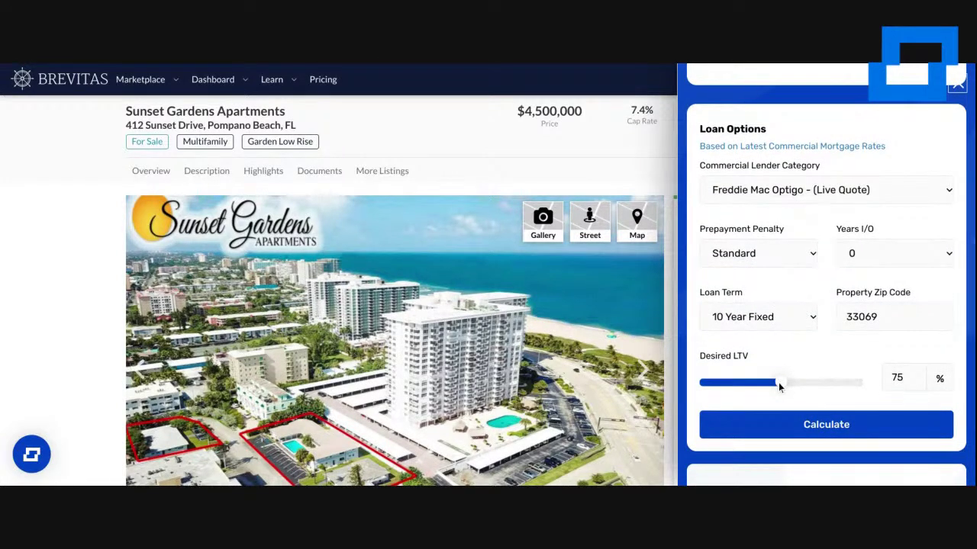
pyautogui.scroll(-1, 831, 348)
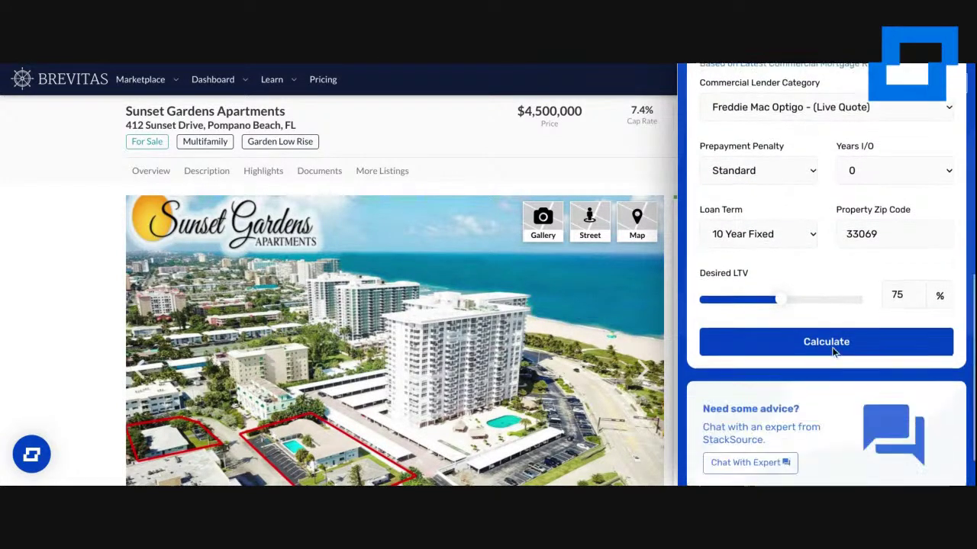
pyautogui.scroll(1, 832, 348)
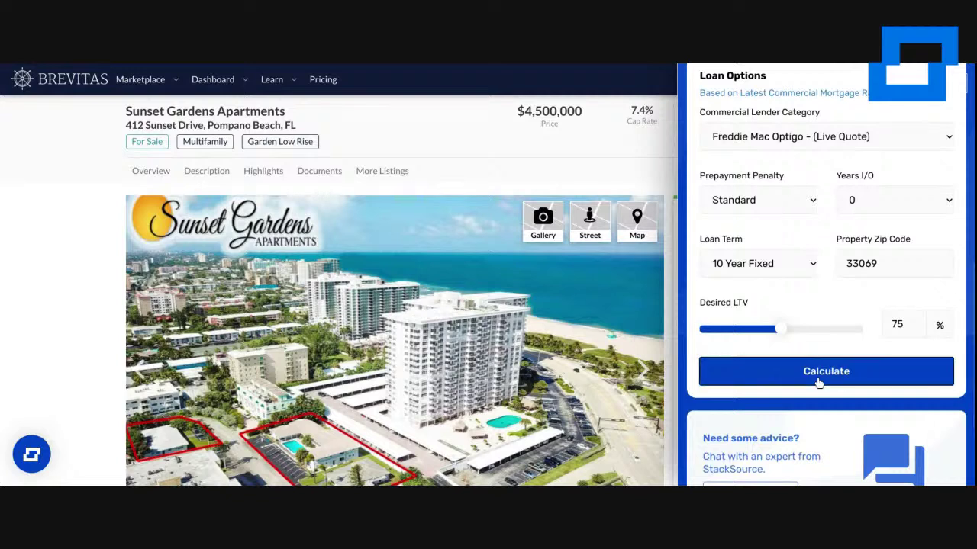
pyautogui.click(818, 378)
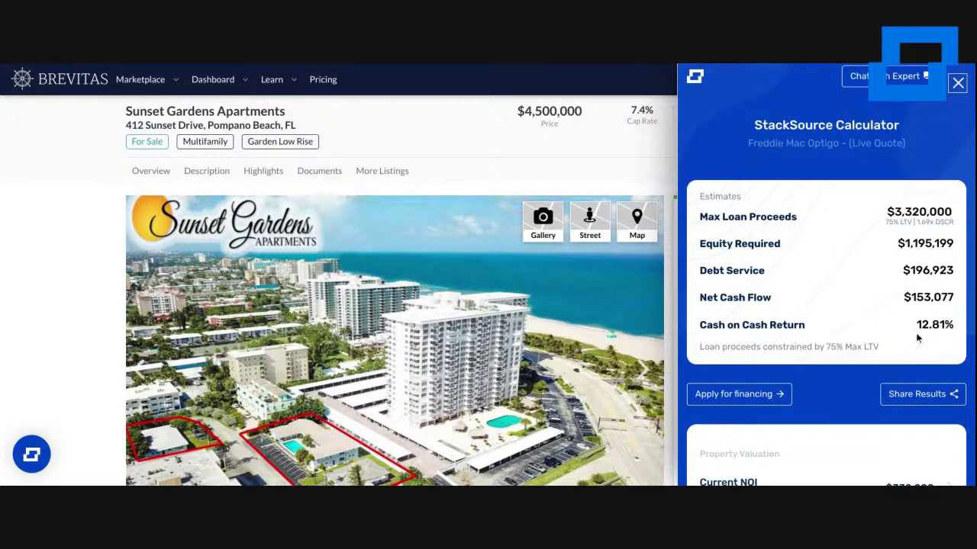
# Review the property valuation and the interest rate and amortization in the loan assumptions, and return to the estimates.
pyautogui.scroll(-5, 835, 311)
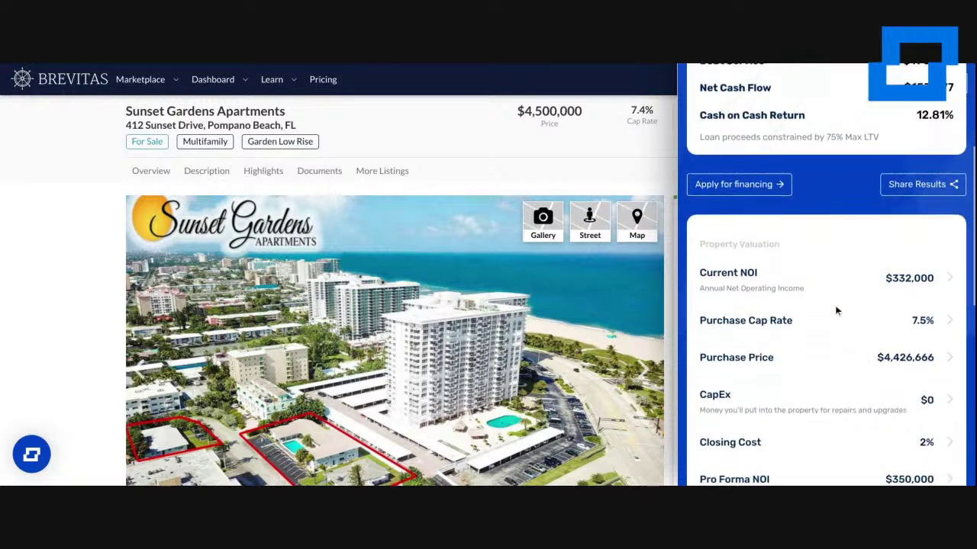
pyautogui.scroll(-3, 834, 311)
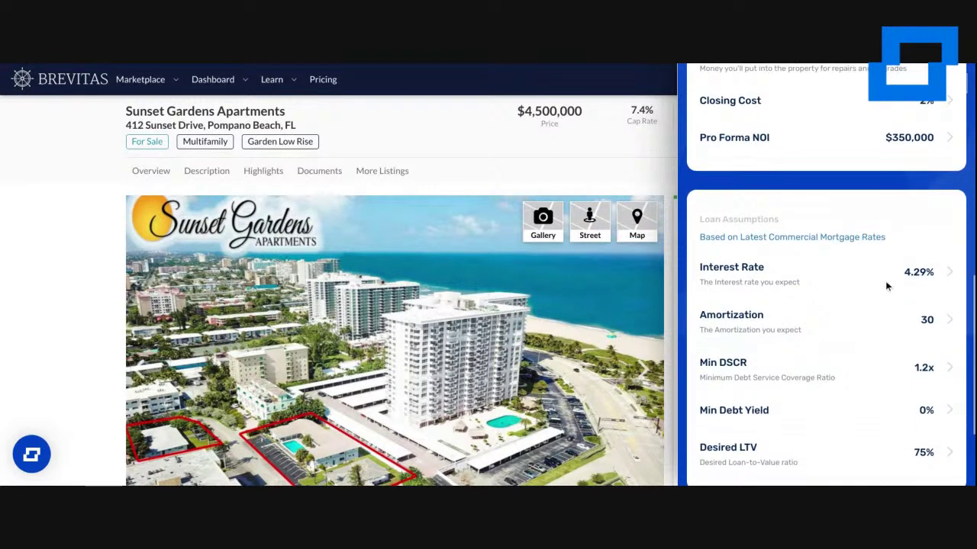
pyautogui.scroll(-1, 922, 272)
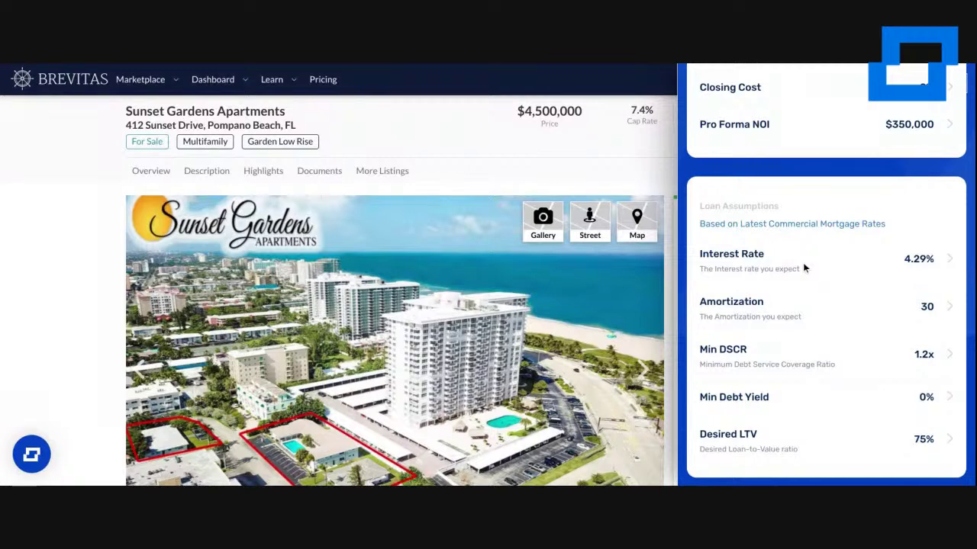
pyautogui.scroll(5, 803, 267)
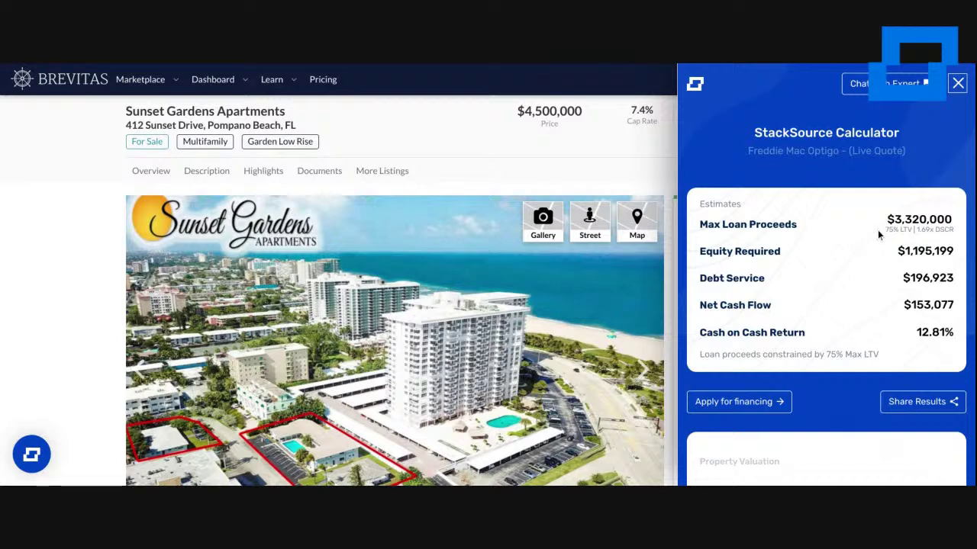
pyautogui.scroll(-10, 827, 275)
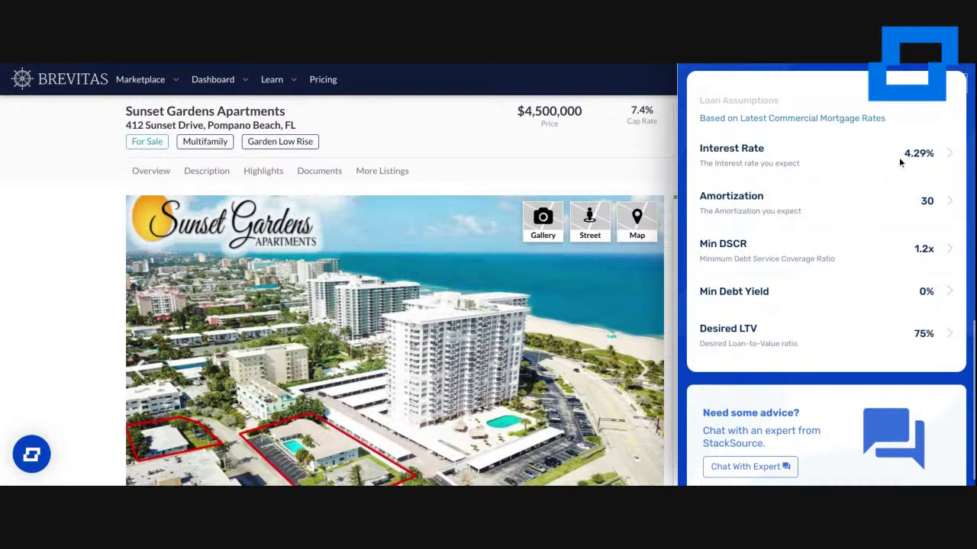
pyautogui.scroll(10, 899, 157)
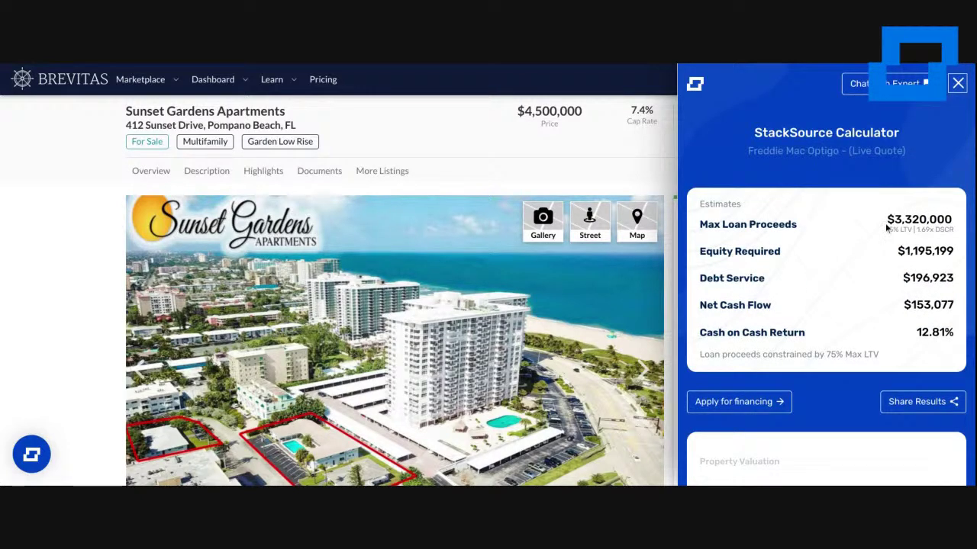
# Compare the estimated max loan proceeds, equity required and cash on cash return with the listing's own cash-on-cash figure.
pyautogui.moveTo(898, 219); pyautogui.dragTo(926, 220)
pyautogui.click(869, 206)
pyautogui.moveTo(839, 357); pyautogui.dragTo(826, 357)
pyautogui.click(874, 191)
pyautogui.moveTo(897, 252); pyautogui.dragTo(916, 255)
pyautogui.moveTo(917, 333); pyautogui.dragTo(942, 333)
pyautogui.click(808, 173)
pyautogui.scroll(-6, 357, 320)
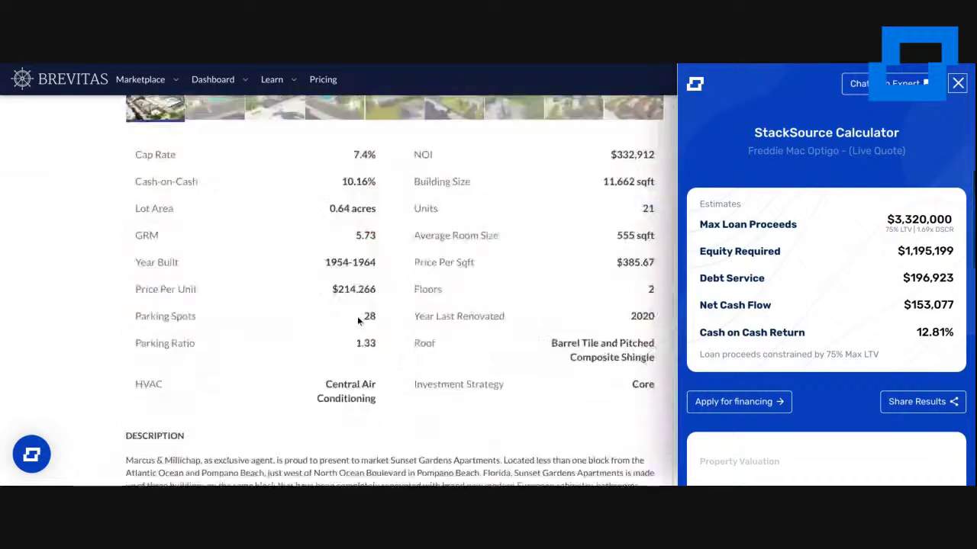
pyautogui.scroll(6, 357, 320)
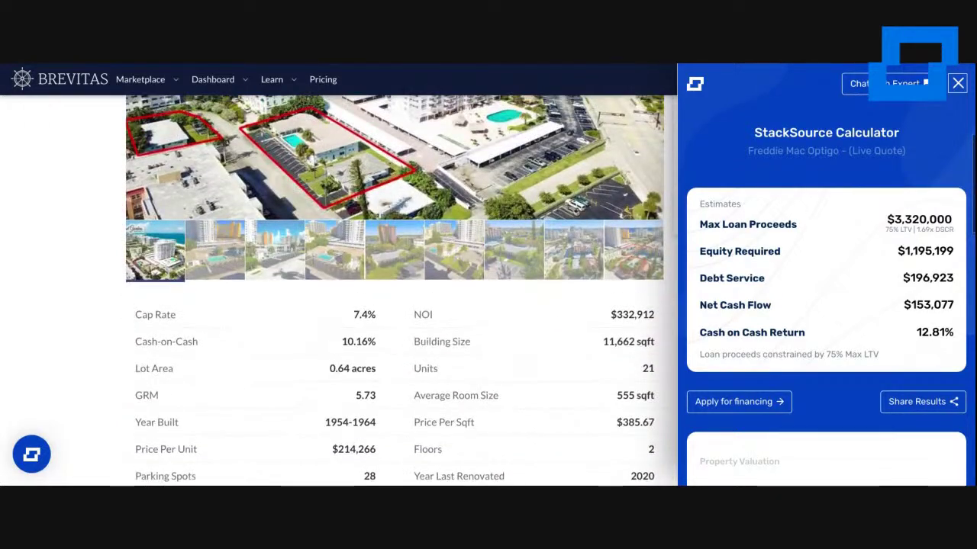
pyautogui.scroll(-1, 394, 306)
pyautogui.scroll(1, 395, 305)
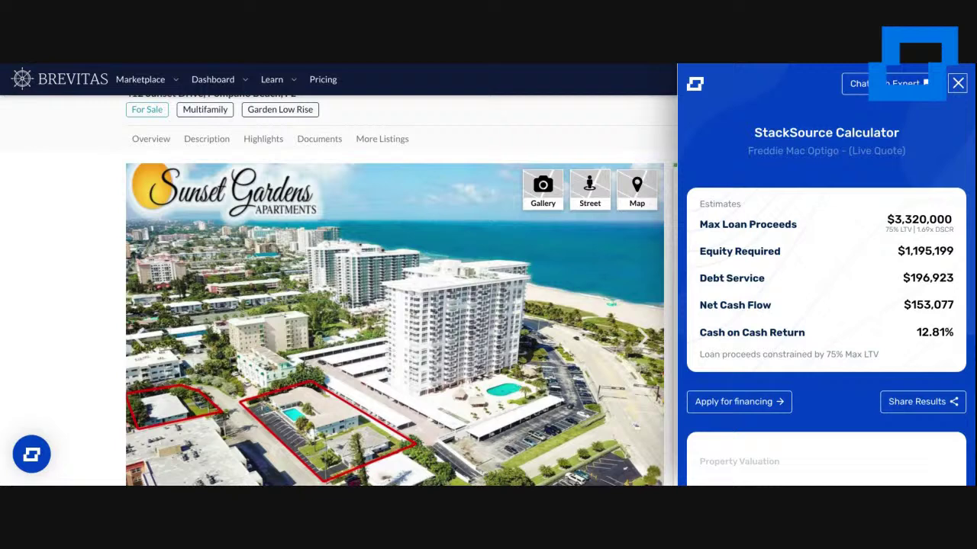
pyautogui.scroll(-1, 796, 344)
pyautogui.scroll(1, 900, 255)
# Share the results with the property title "Pompano Beach Apartments", keeping the listing URL, and copy the share link.
pyautogui.click(908, 412)
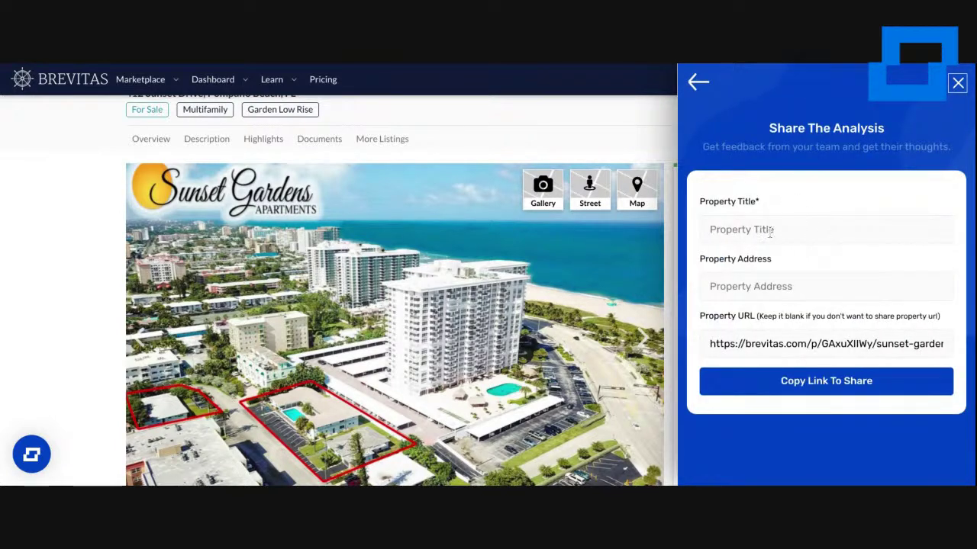
pyautogui.click(770, 234)
pyautogui.write('Pompano Beach Apartments')
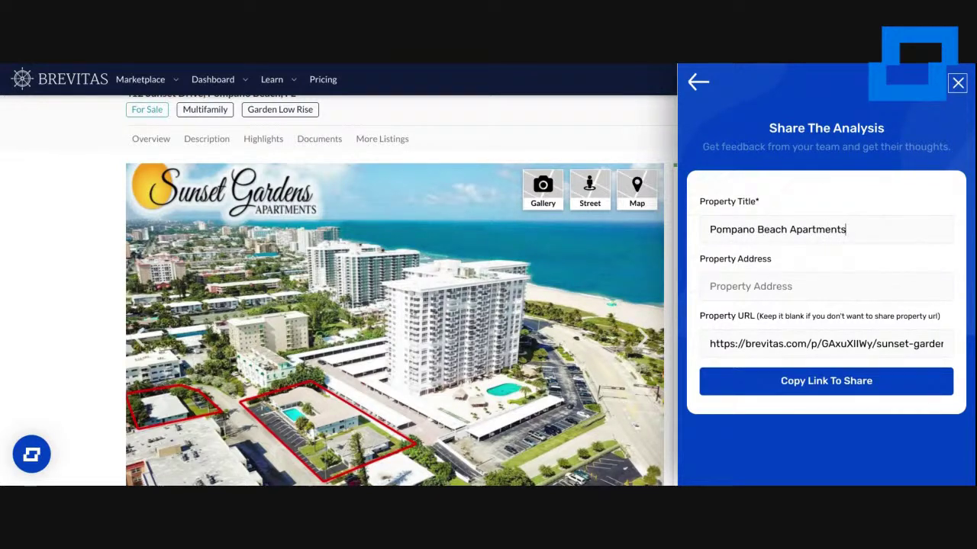
pyautogui.press('Tab')
pyautogui.doubleClick(751, 344)
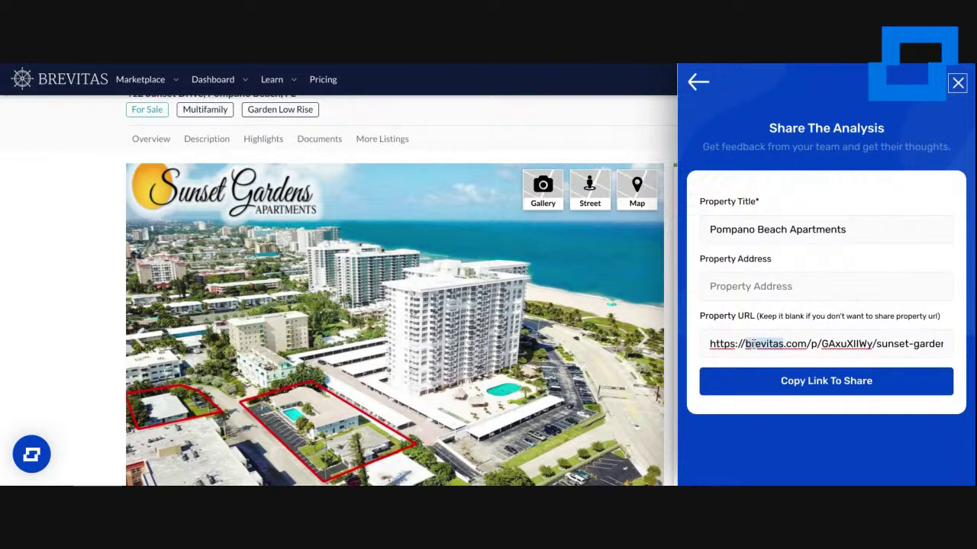
pyautogui.click(718, 322)
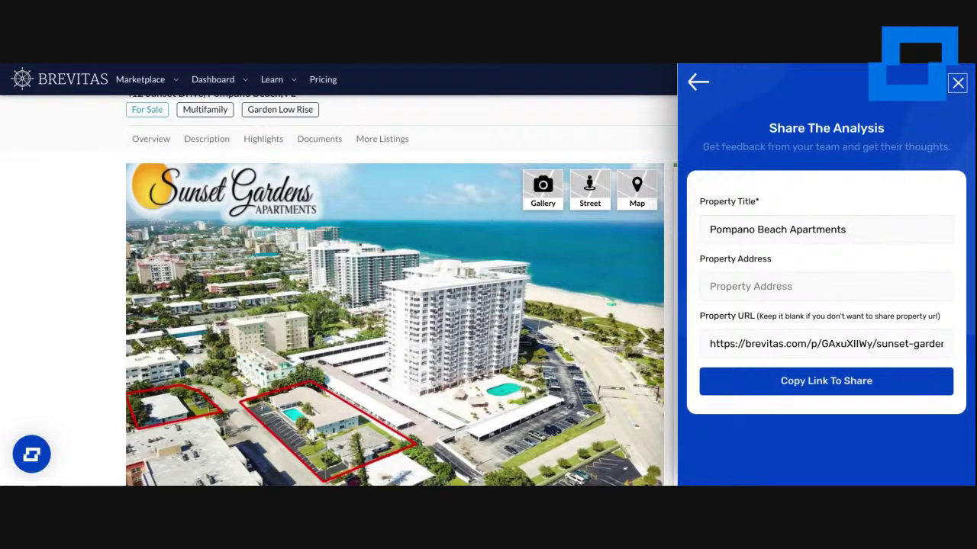
pyautogui.click(810, 387)
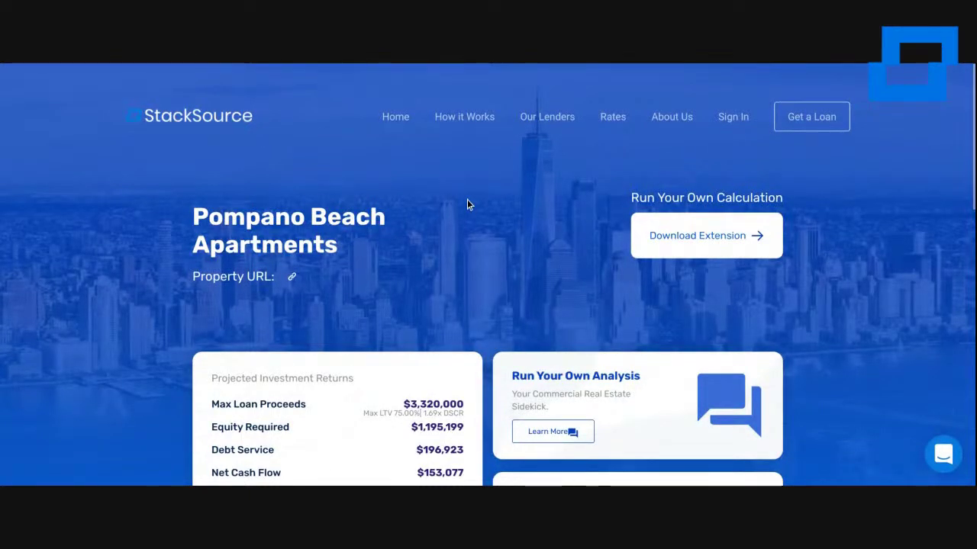
# Review the projected returns, investment assumptions and financial assumptions on the shared Pompano Beach Apartments analysis page.
pyautogui.scroll(-1, 468, 205)
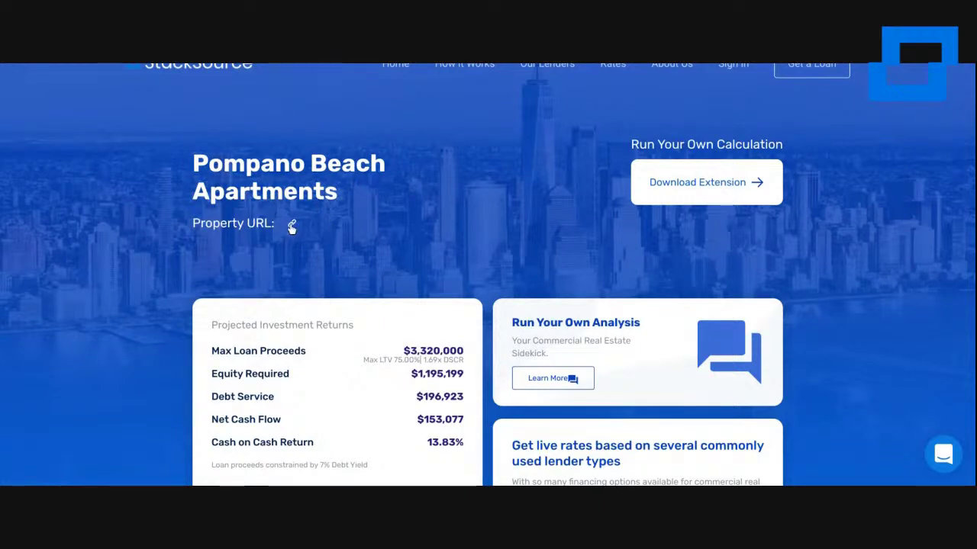
pyautogui.scroll(-3, 77, 272)
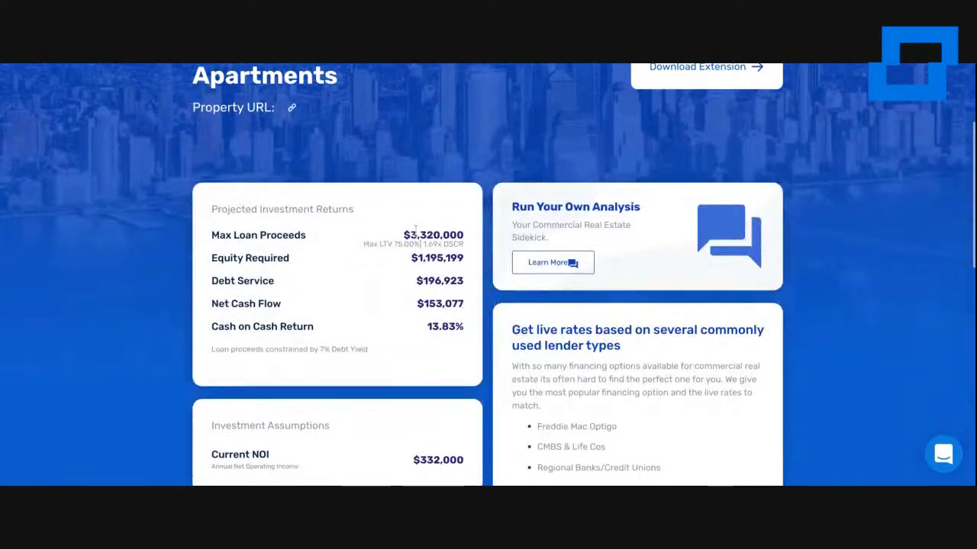
pyautogui.scroll(-2, 404, 166)
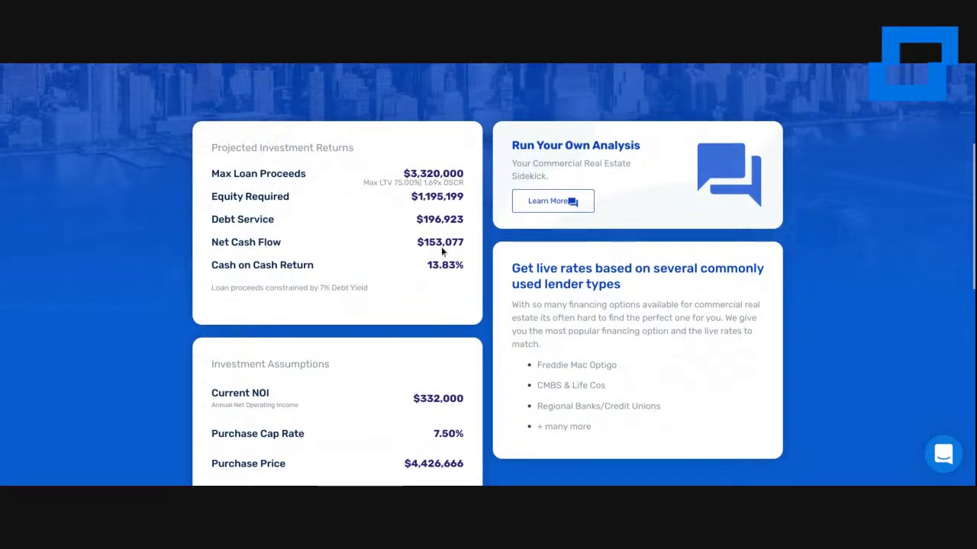
pyautogui.scroll(-3, 185, 183)
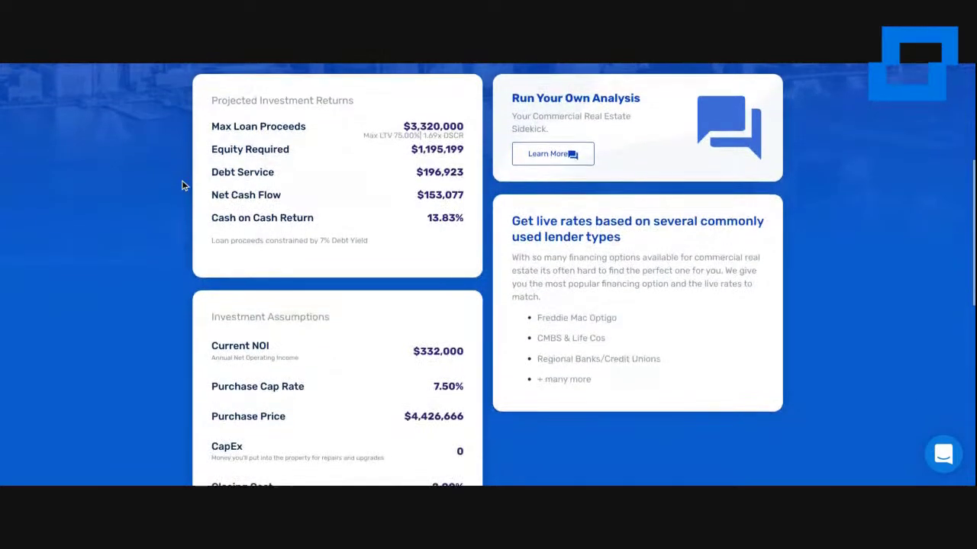
pyautogui.scroll(-3, 183, 186)
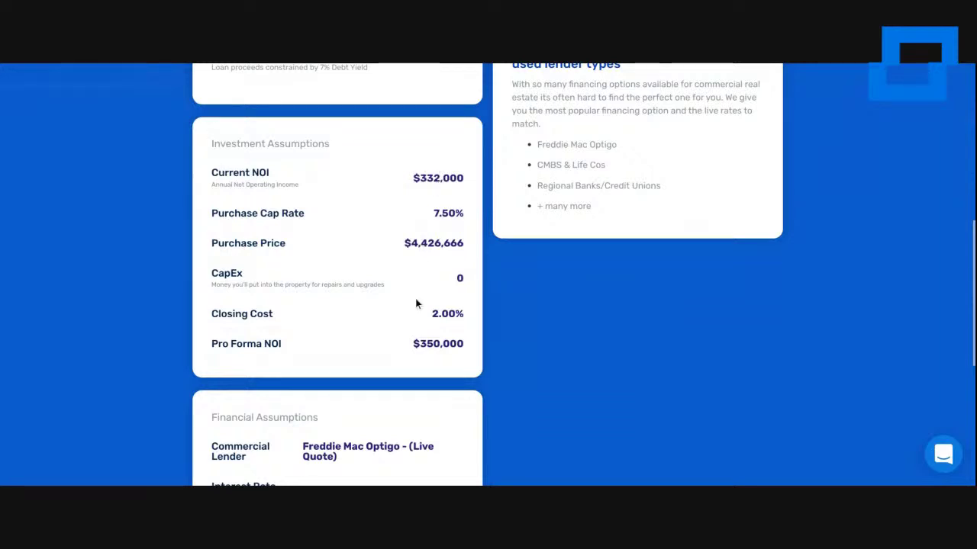
pyautogui.scroll(-5, 503, 312)
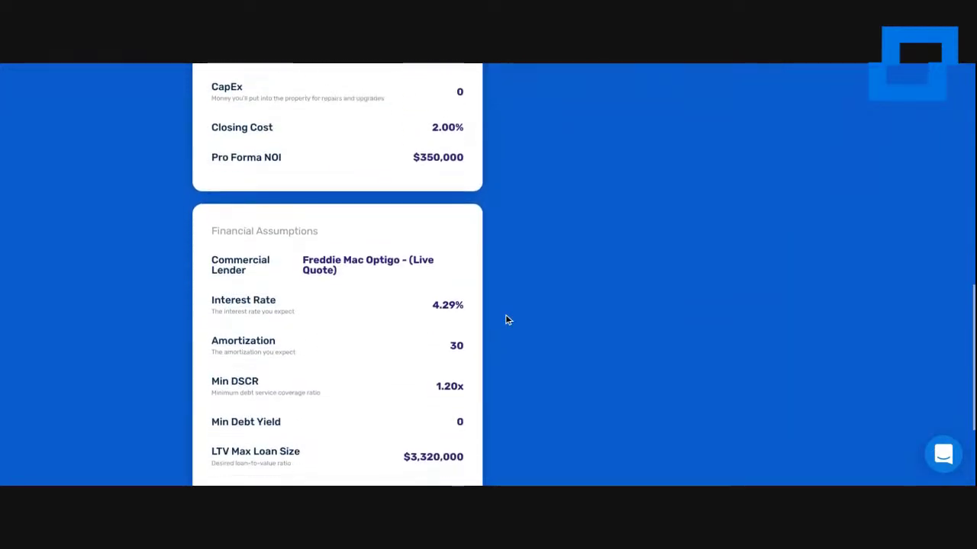
pyautogui.scroll(-2, 506, 320)
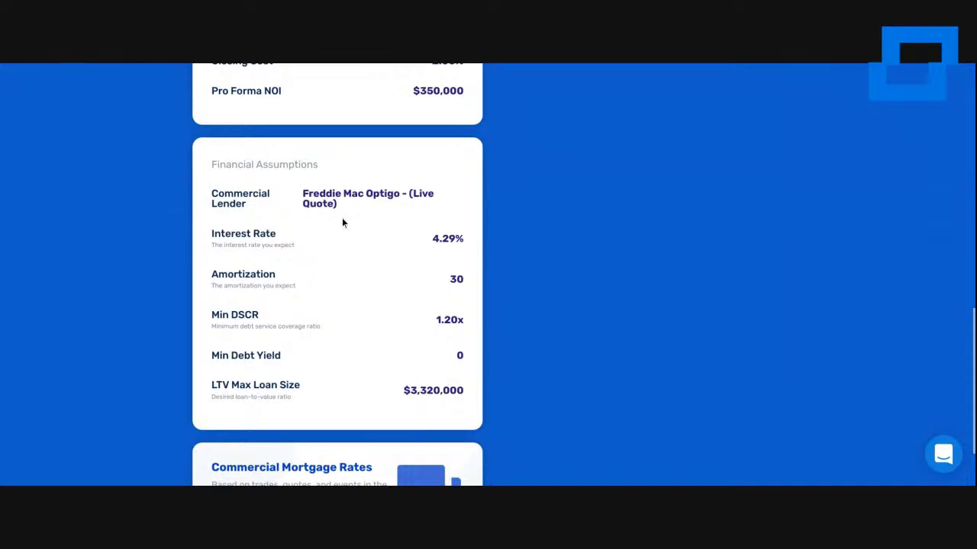
# Look over the shared Pompano Beach Apartments page again, from the title and projected returns down to the commercial mortgage rates section.
pyautogui.scroll(-1, 428, 343)
pyautogui.scroll(10, 428, 347)
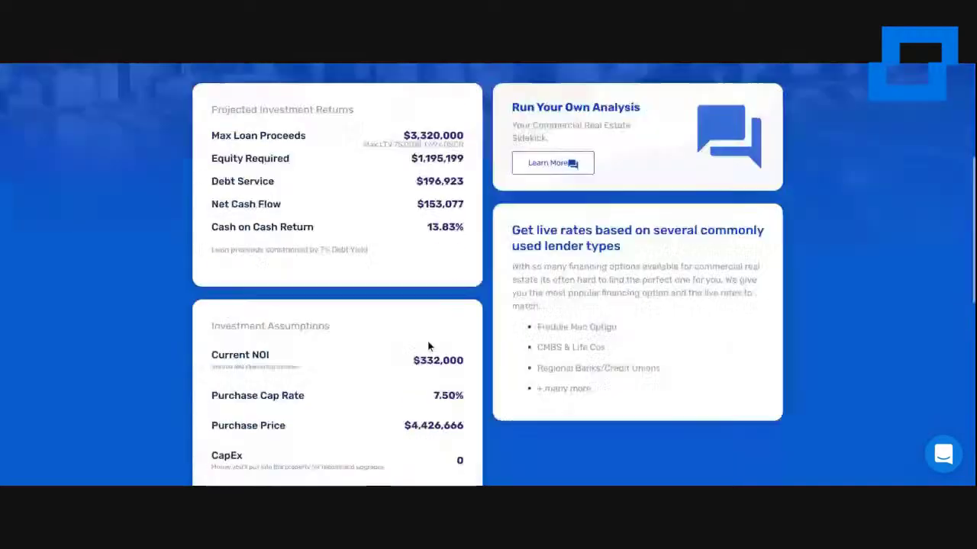
pyautogui.scroll(-4, 428, 341)
pyautogui.scroll(-5, 488, 275)
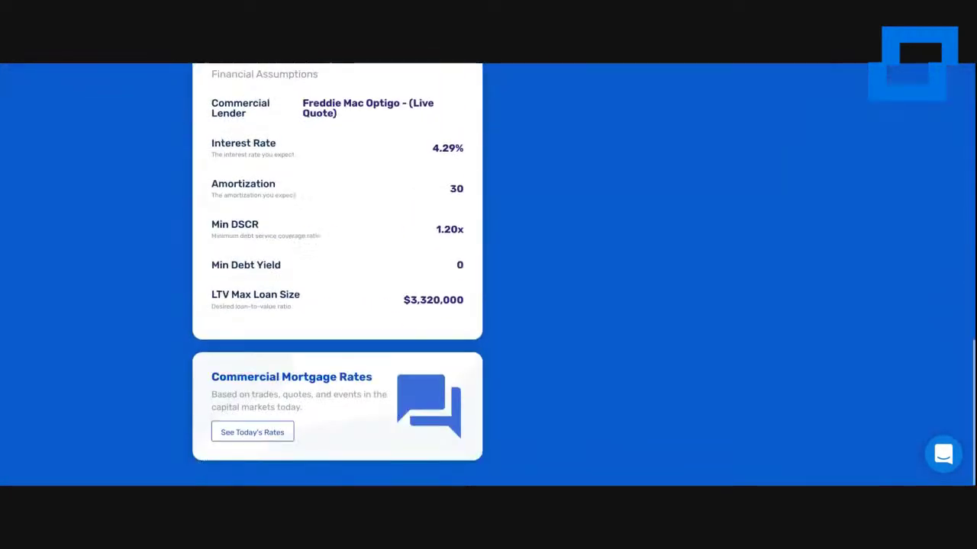
pyautogui.scroll(10, 488, 274)
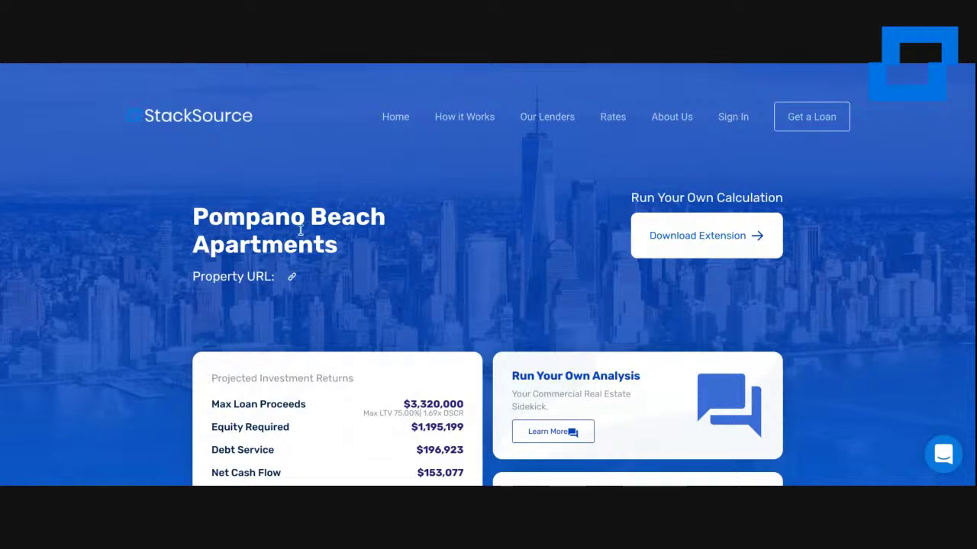
pyautogui.scroll(-1, 505, 265)
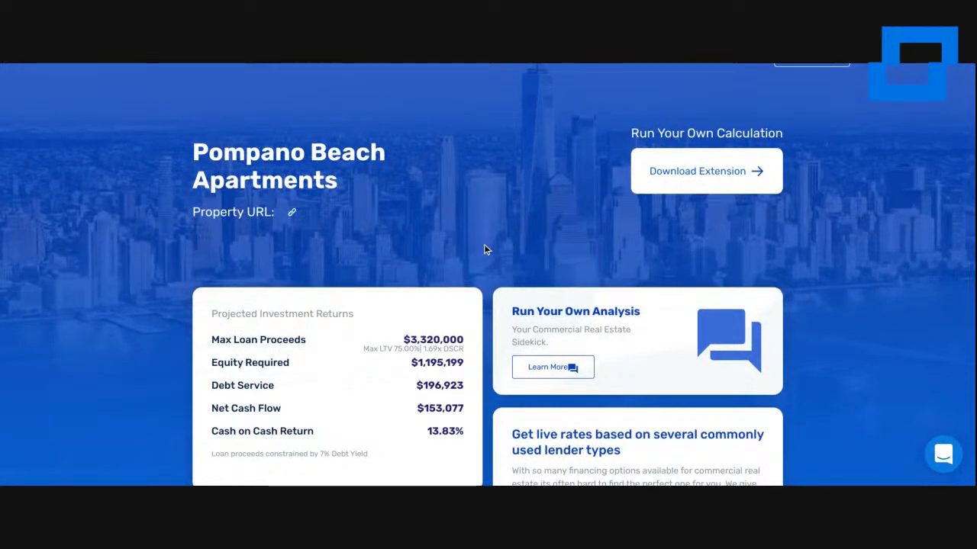
pyautogui.scroll(-10, 484, 244)
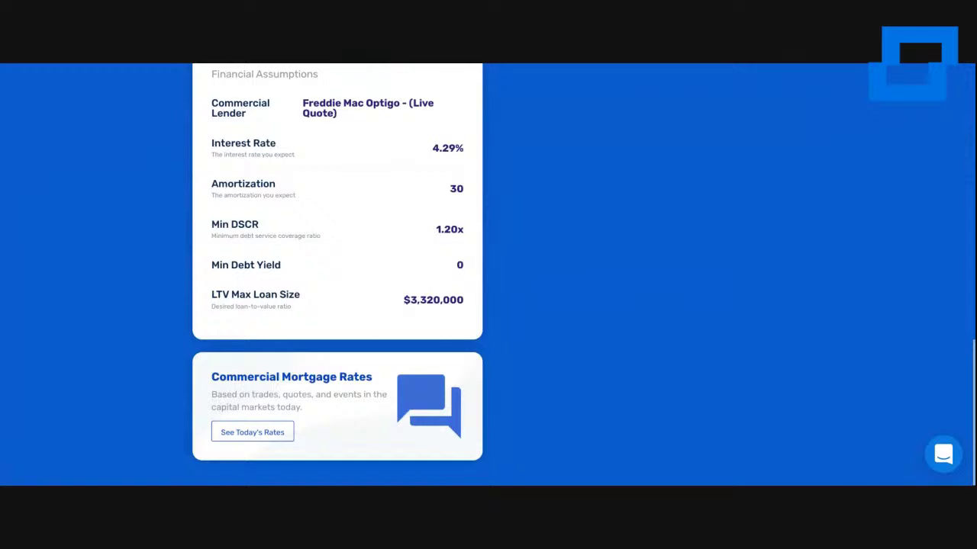
pyautogui.scroll(10, 507, 308)
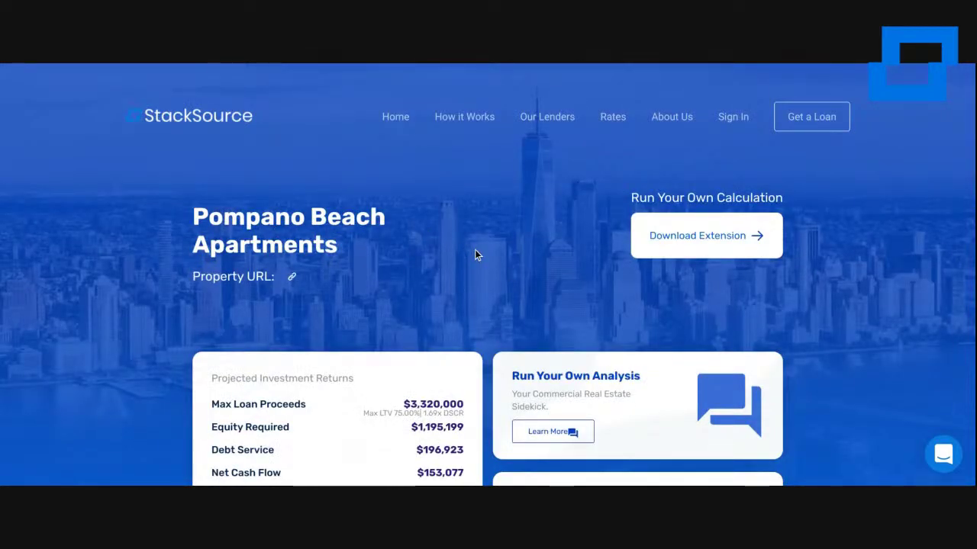
pyautogui.scroll(-3, 475, 252)
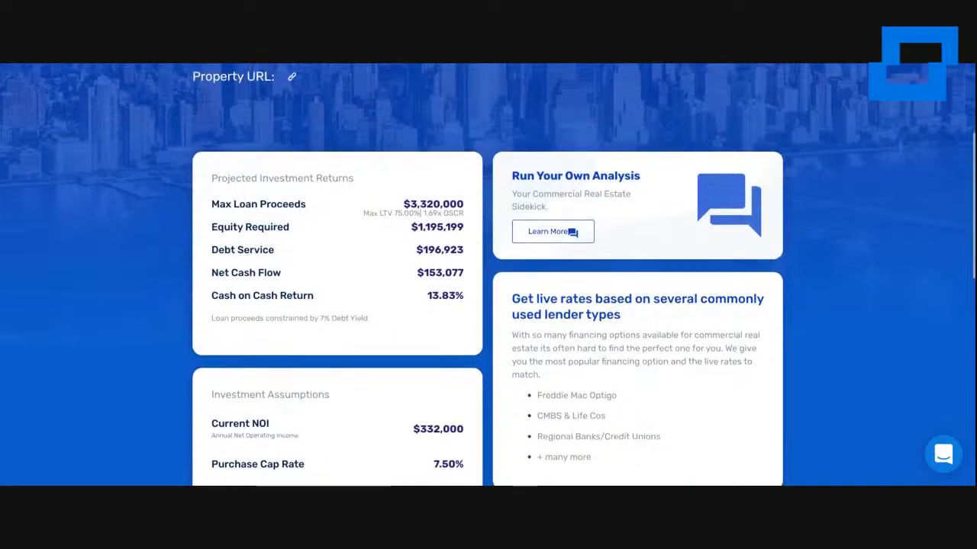
pyautogui.scroll(-2, 466, 305)
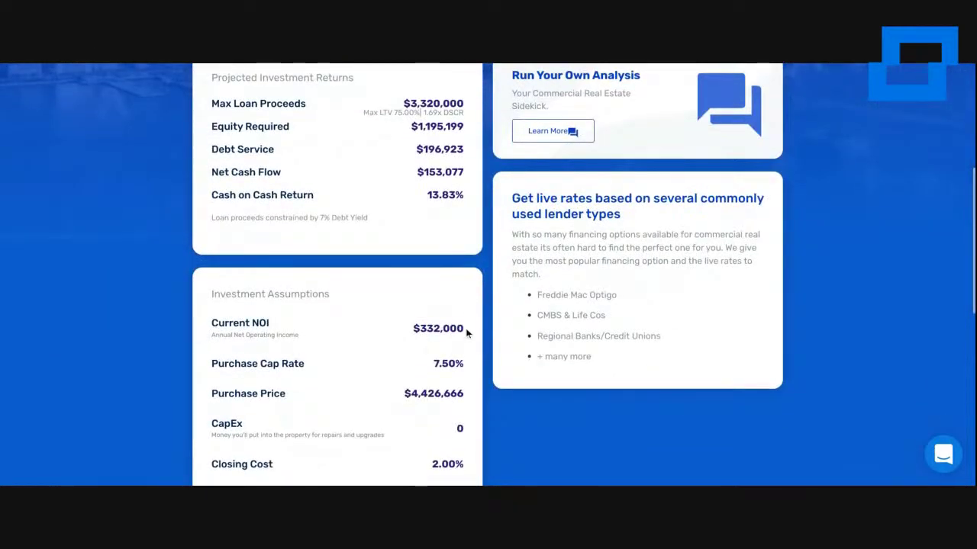
# Highlight and examine the Current NOI amount in the shared page's investment assumptions, and clear the highlight.
pyautogui.moveTo(464, 329); pyautogui.dragTo(412, 328)
pyautogui.scroll(-4, 484, 303)
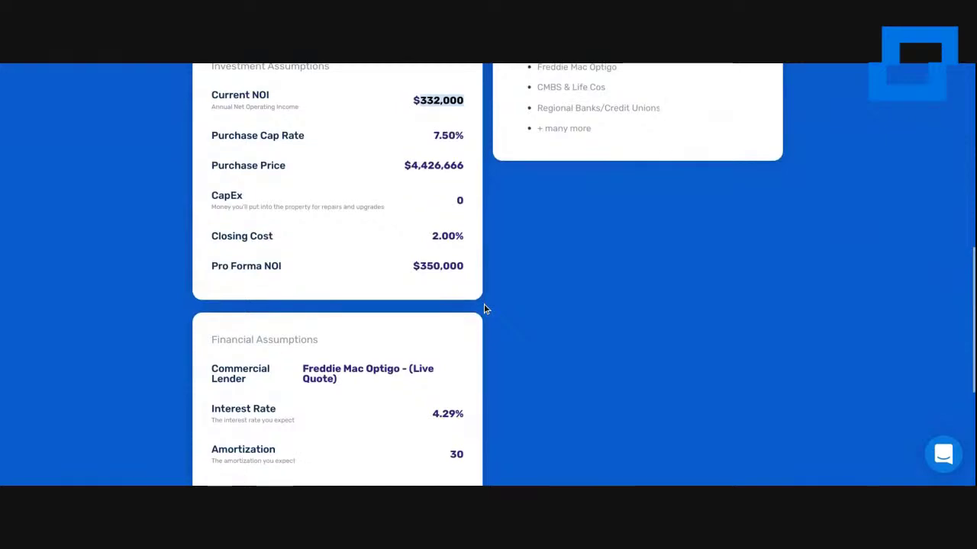
pyautogui.scroll(1, 484, 304)
pyautogui.click(451, 148)
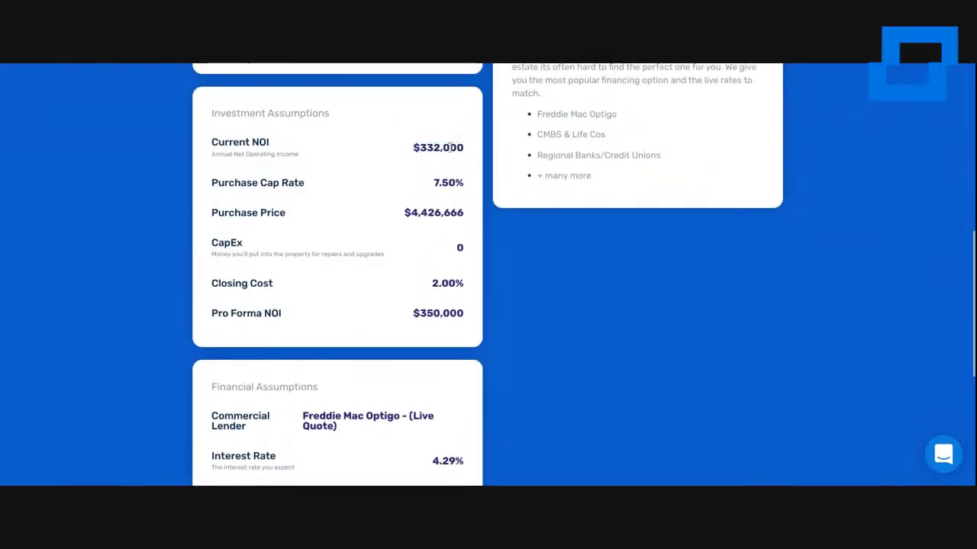
pyautogui.moveTo(465, 149); pyautogui.dragTo(415, 147)
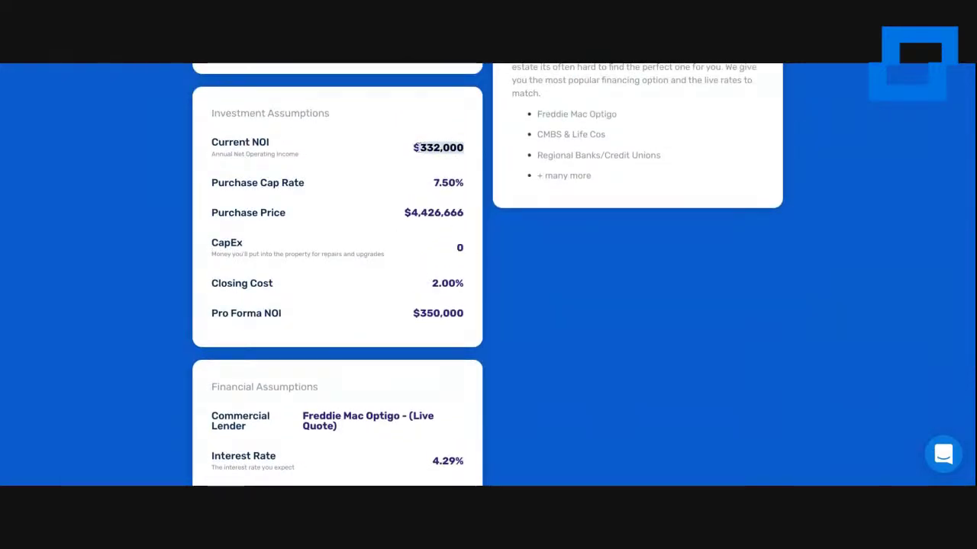
pyautogui.click(416, 147)
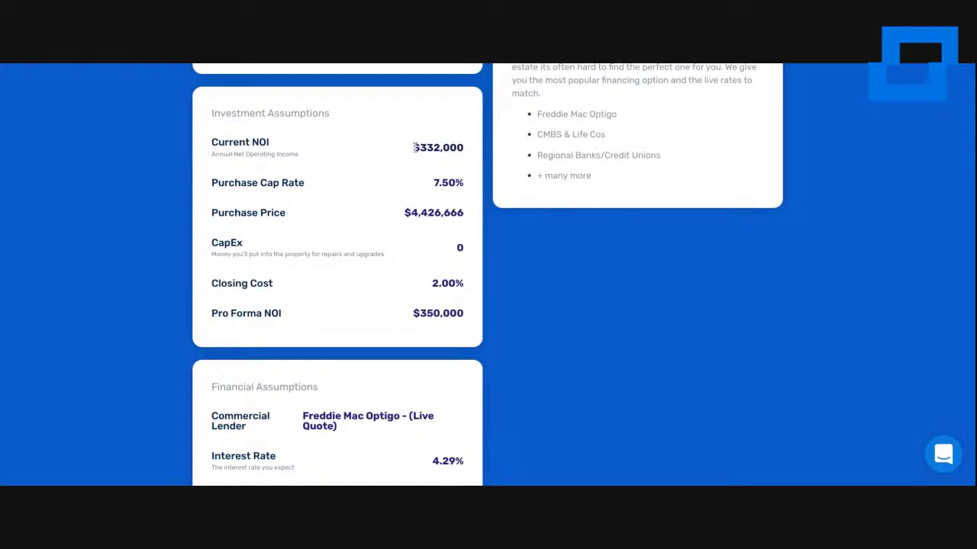
pyautogui.moveTo(414, 147); pyautogui.dragTo(467, 148)
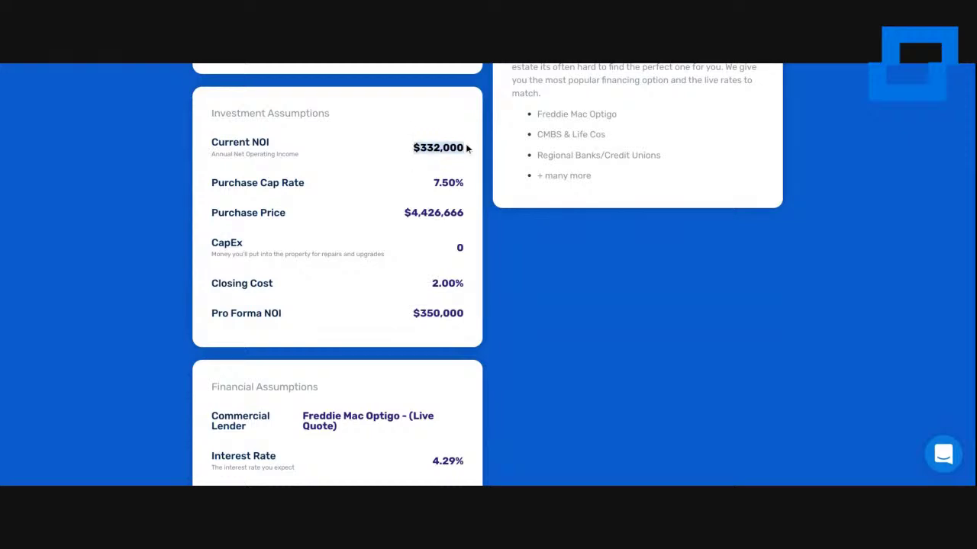
pyautogui.click(467, 149)
pyautogui.moveTo(465, 148); pyautogui.dragTo(414, 147)
pyautogui.click(385, 147)
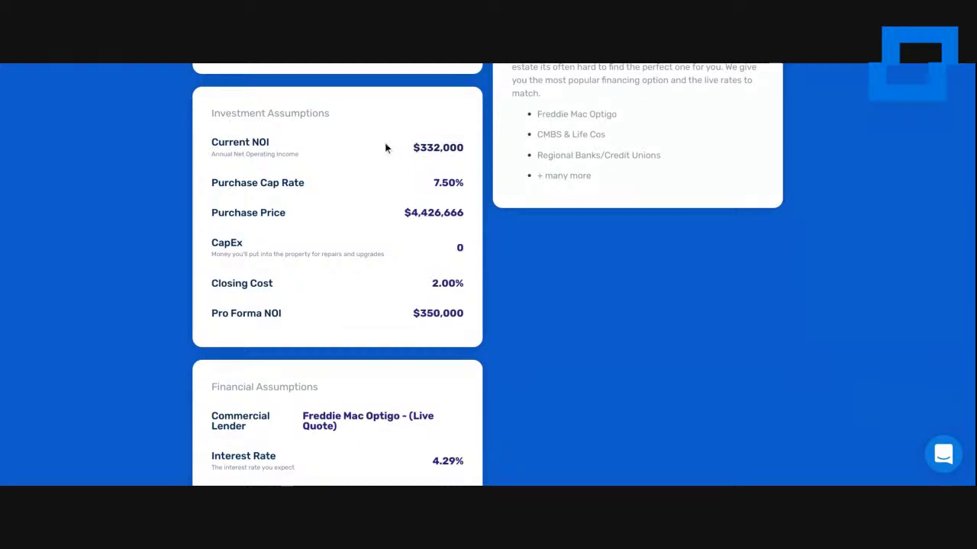
# Compare the lender, interest rate and loan terms in the financial assumptions with the investment assumptions and projected returns.
pyautogui.scroll(-3, 402, 147)
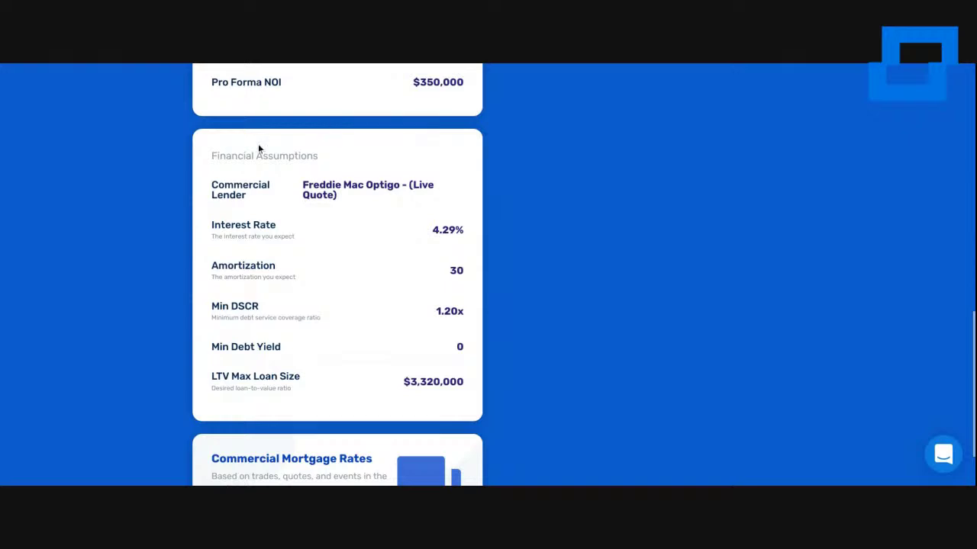
pyautogui.scroll(4, 427, 269)
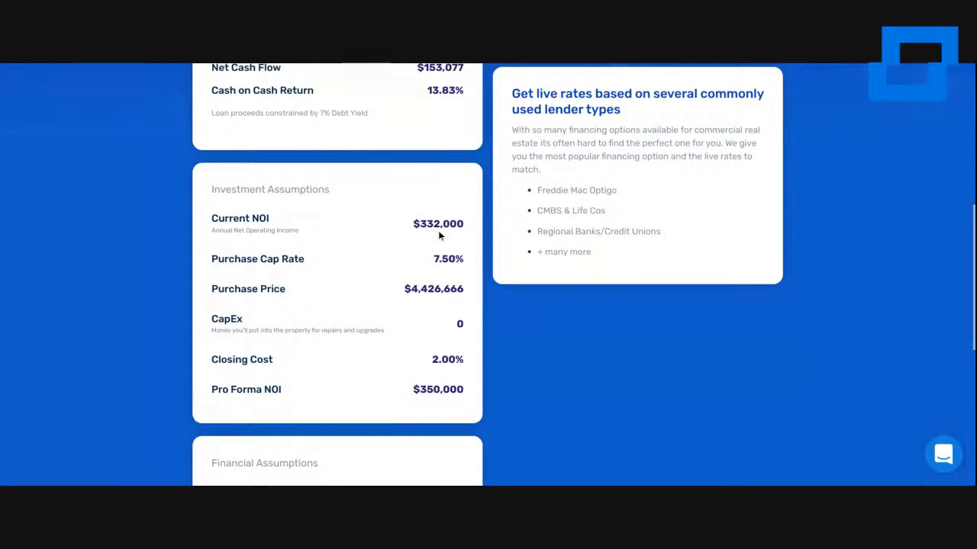
pyautogui.scroll(-3, 438, 231)
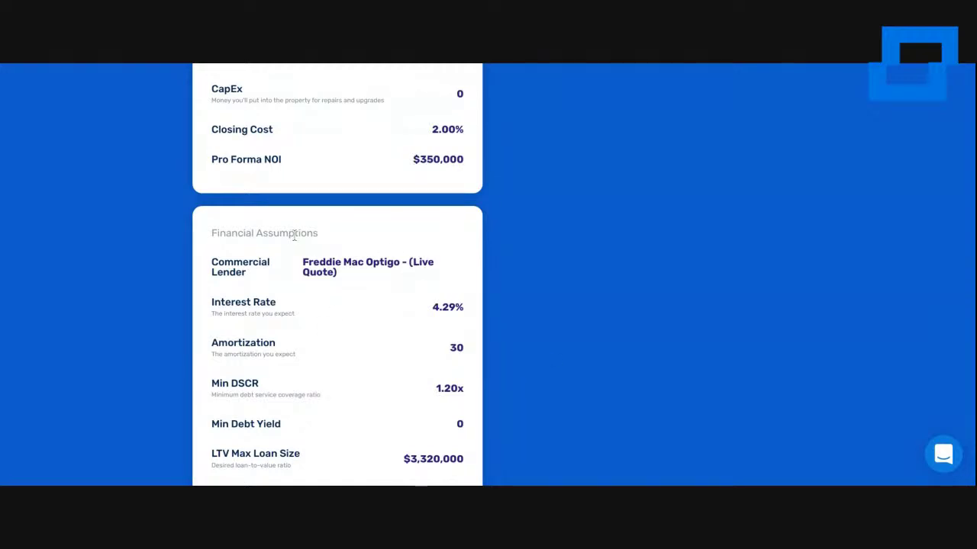
pyautogui.scroll(-1, 294, 235)
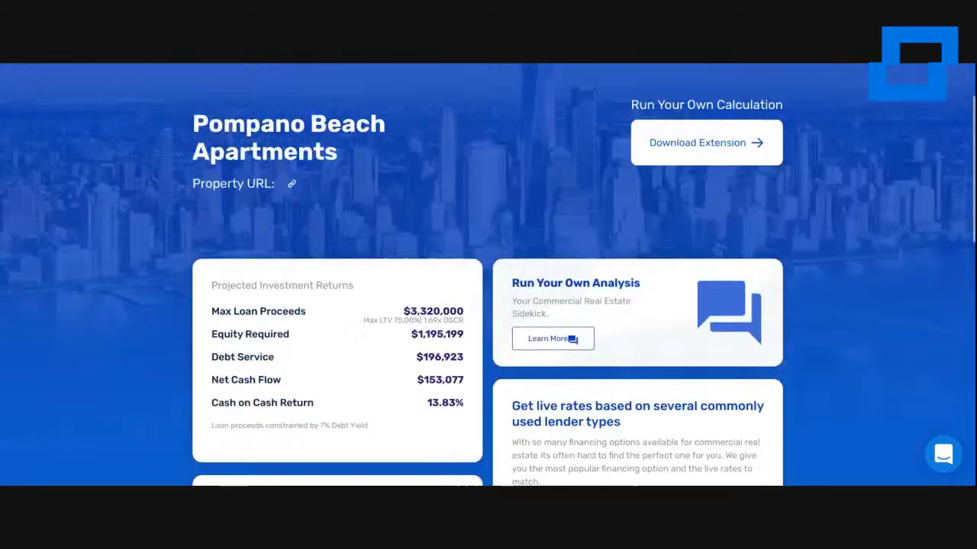
pyautogui.scroll(1, 294, 235)
pyautogui.scroll(-8, 293, 235)
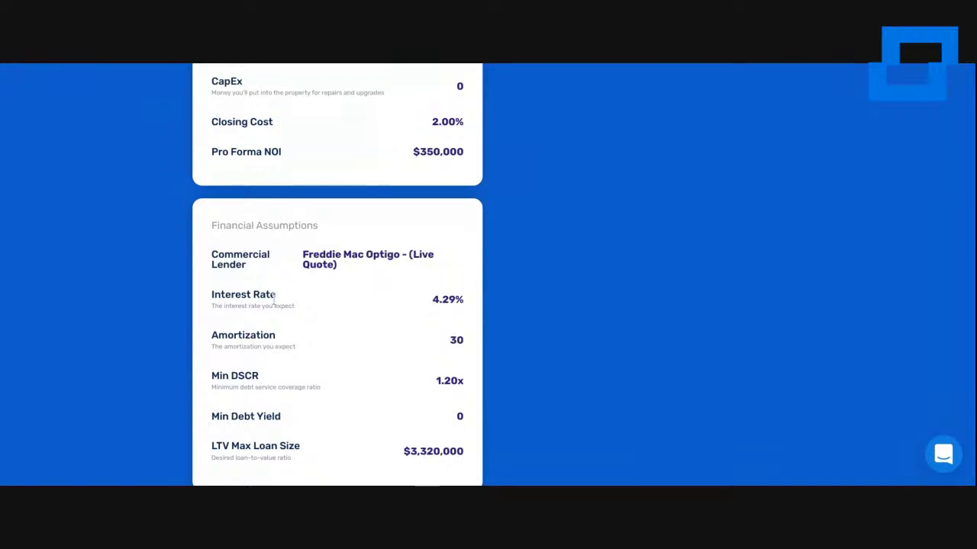
pyautogui.scroll(10, 351, 277)
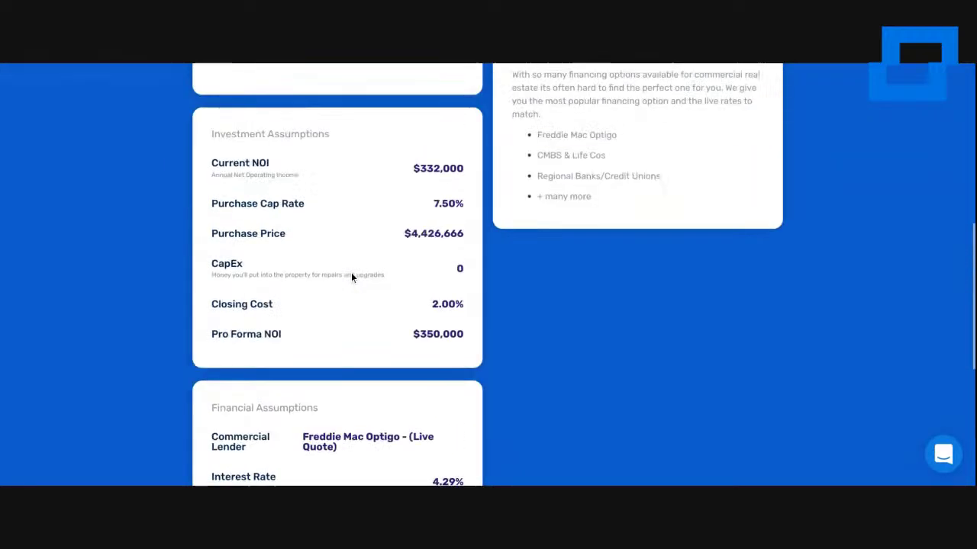
pyautogui.scroll(-3, 351, 277)
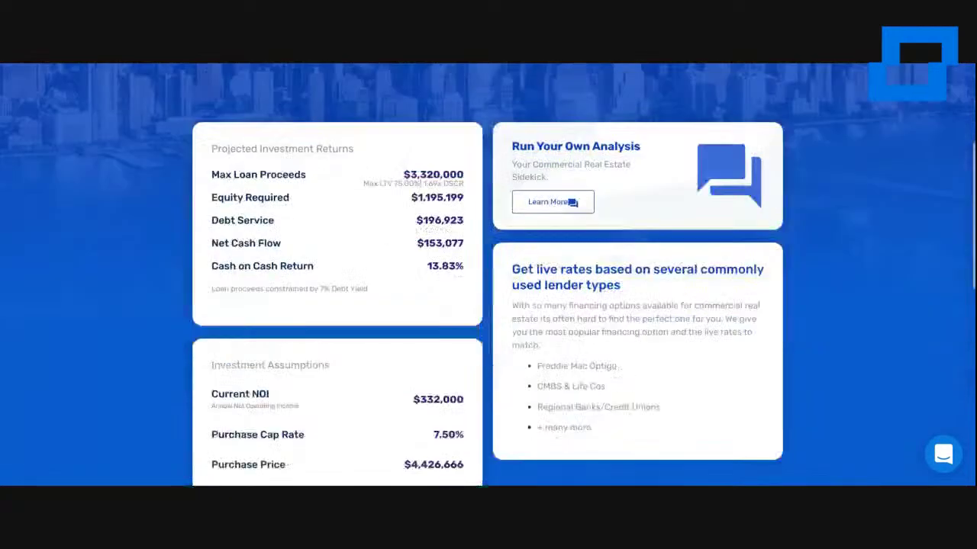
pyautogui.scroll(-8, 488, 274)
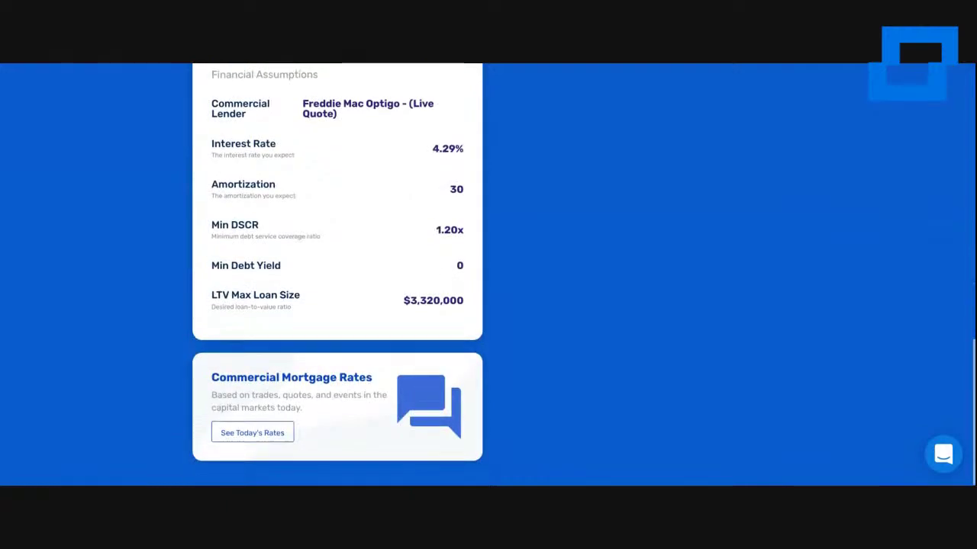
pyautogui.scroll(10, 488, 275)
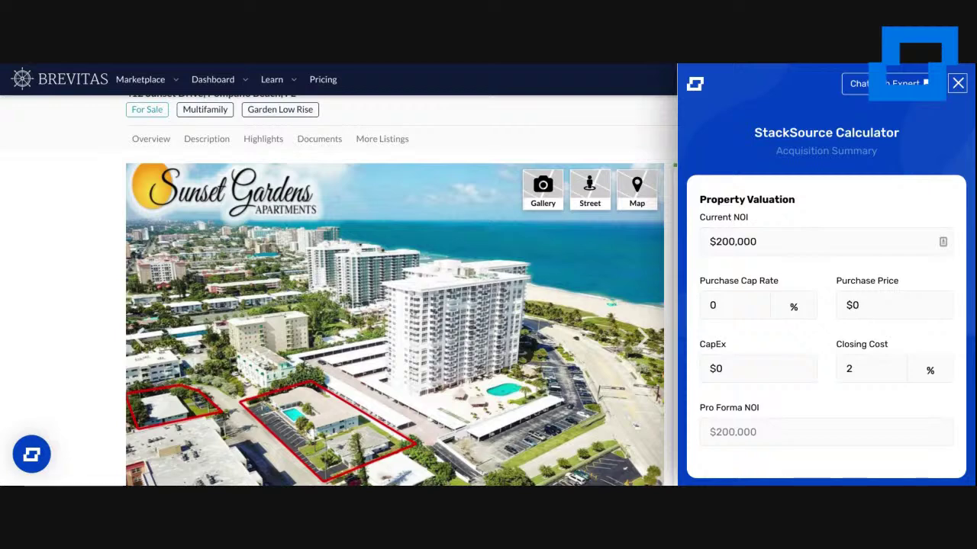
# Look through the calculator's property valuation, loan options and expert advice sections beside the Sunset Gardens listing on Brevitas.
pyautogui.scroll(-5, 816, 218)
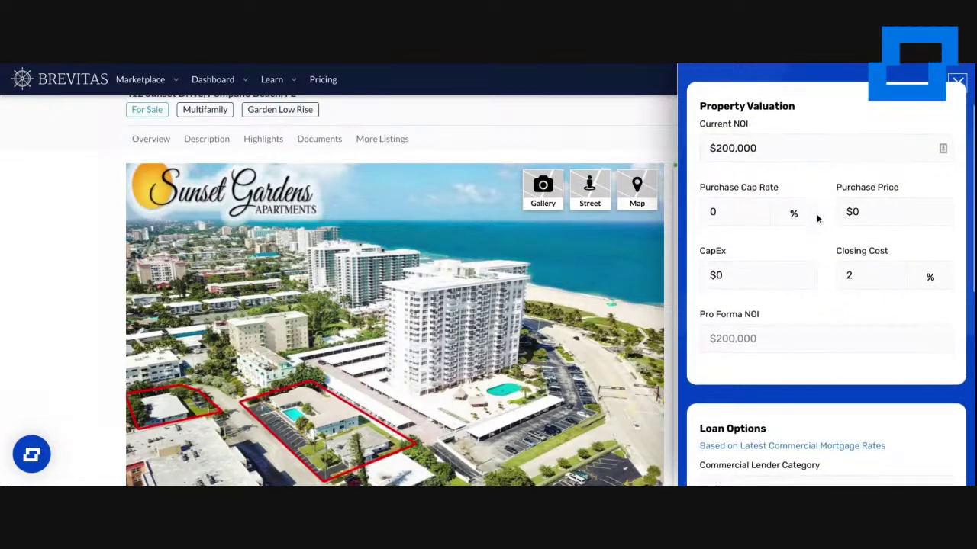
pyautogui.scroll(-3, 827, 275)
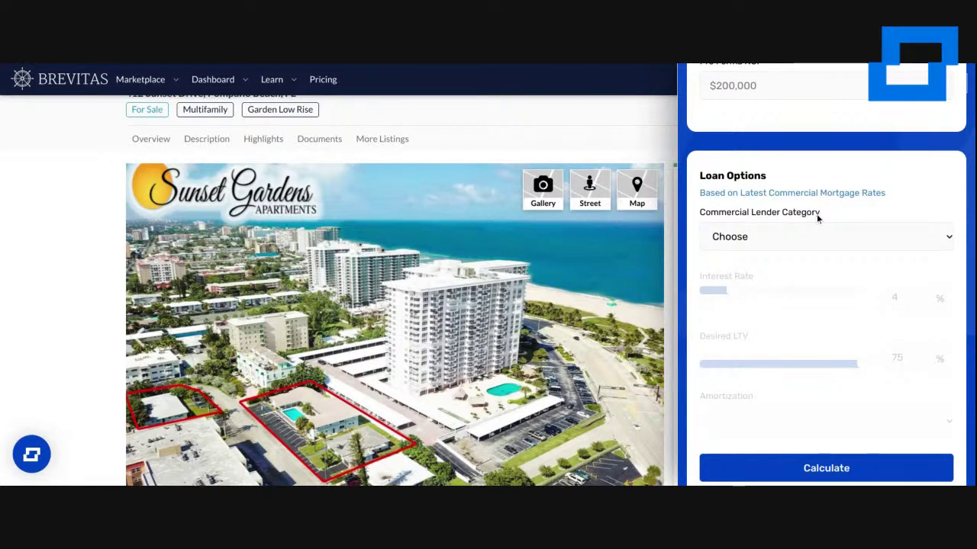
pyautogui.scroll(-3, 817, 217)
pyautogui.scroll(6, 816, 219)
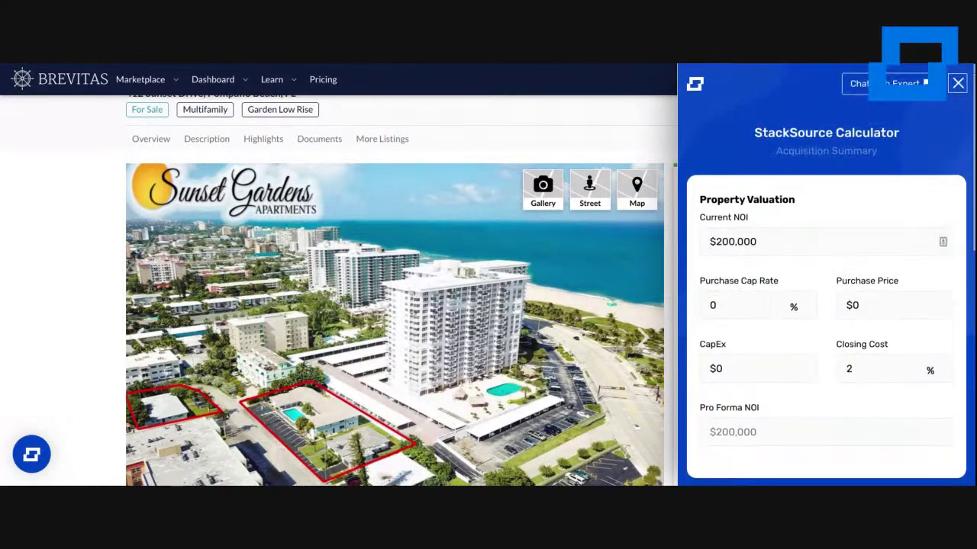
pyautogui.scroll(-5, 827, 306)
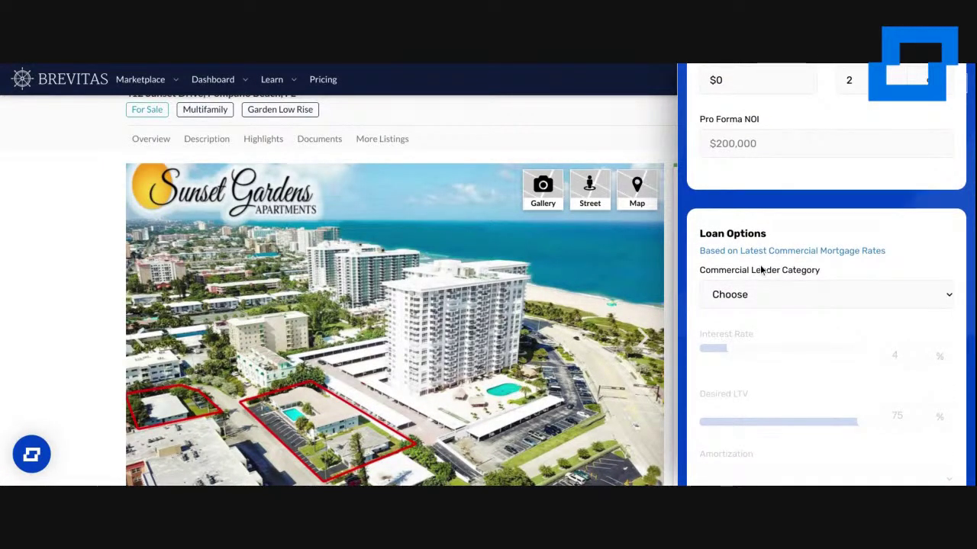
pyautogui.scroll(-3, 760, 269)
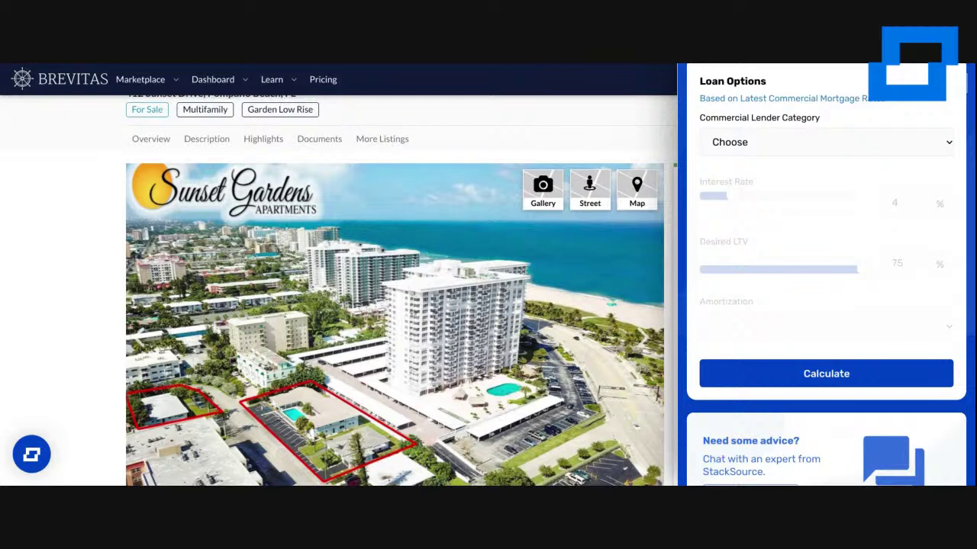
pyautogui.scroll(-2, 827, 275)
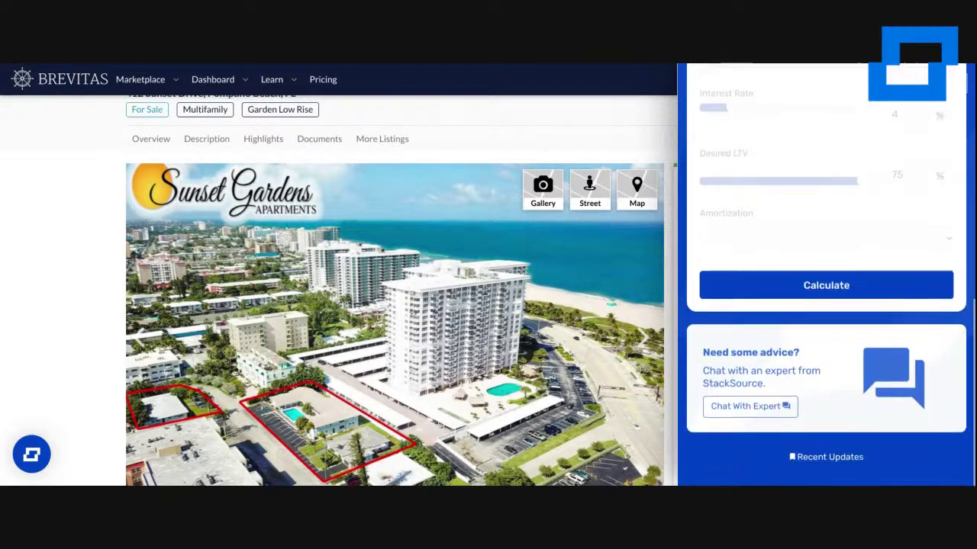
pyautogui.scroll(5, 827, 275)
pyautogui.scroll(2, 797, 212)
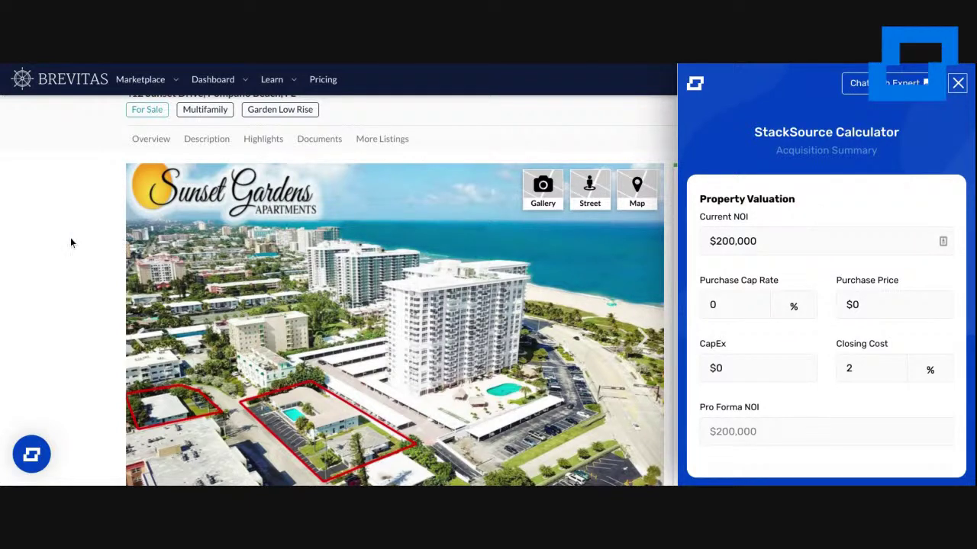
pyautogui.scroll(-5, 892, 275)
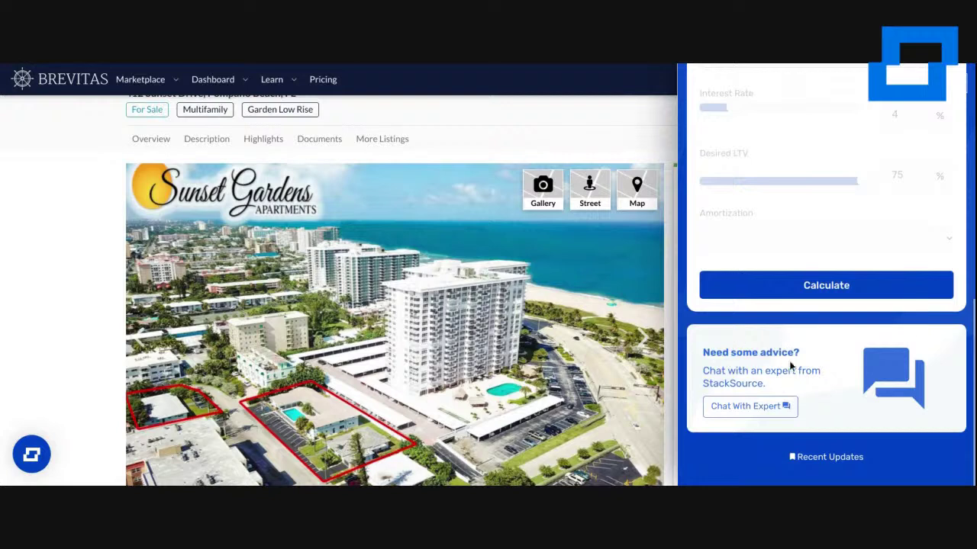
pyautogui.scroll(5, 791, 367)
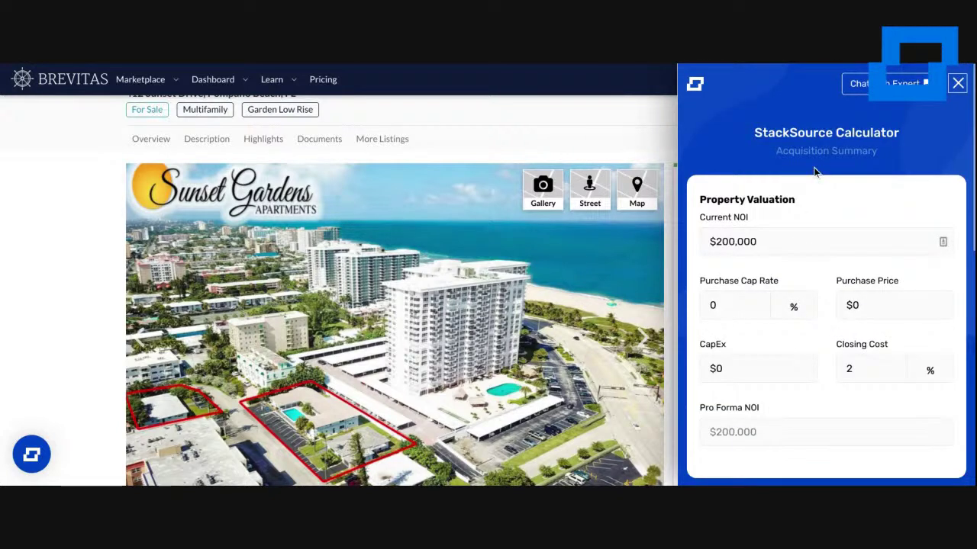